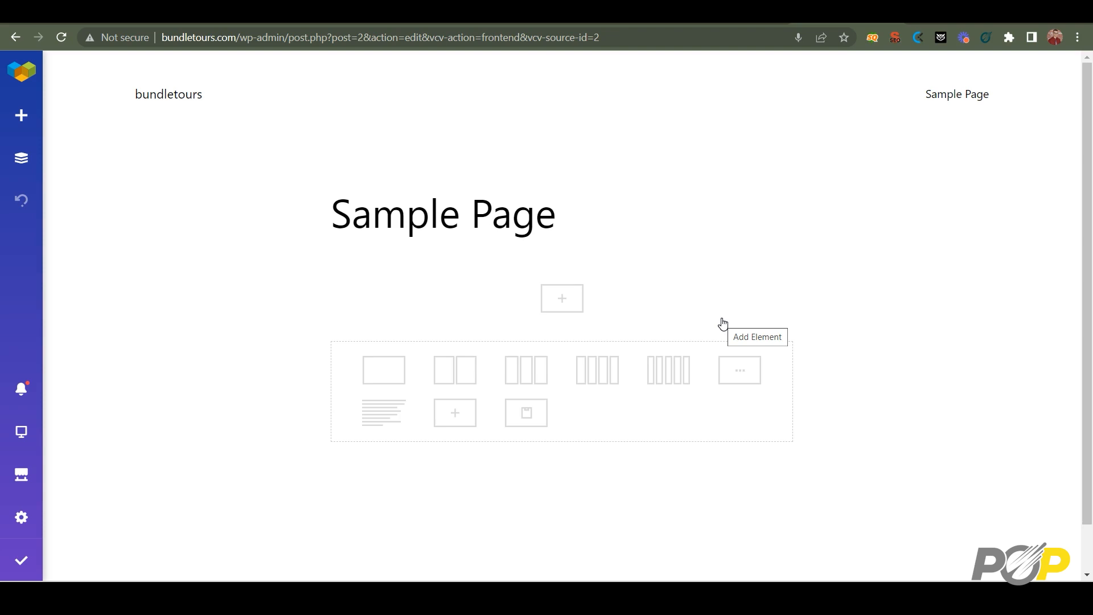
# Preview the Sample Page changes, and start the PageOptimizer Pro extension as an already logged-in account.
pyautogui.moveTo(36, 563)
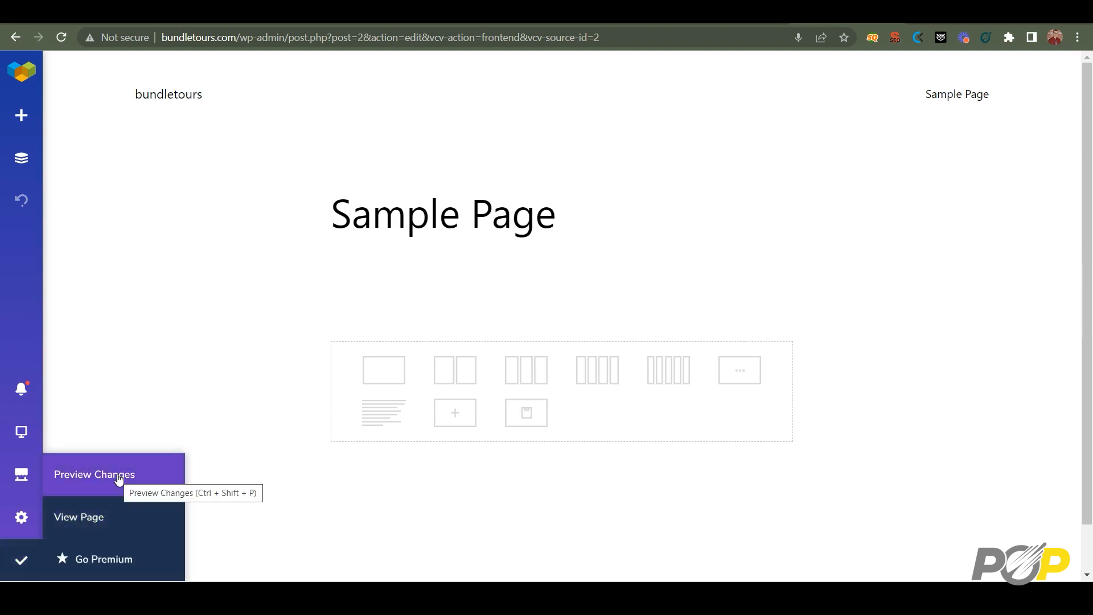
pyautogui.click(118, 478)
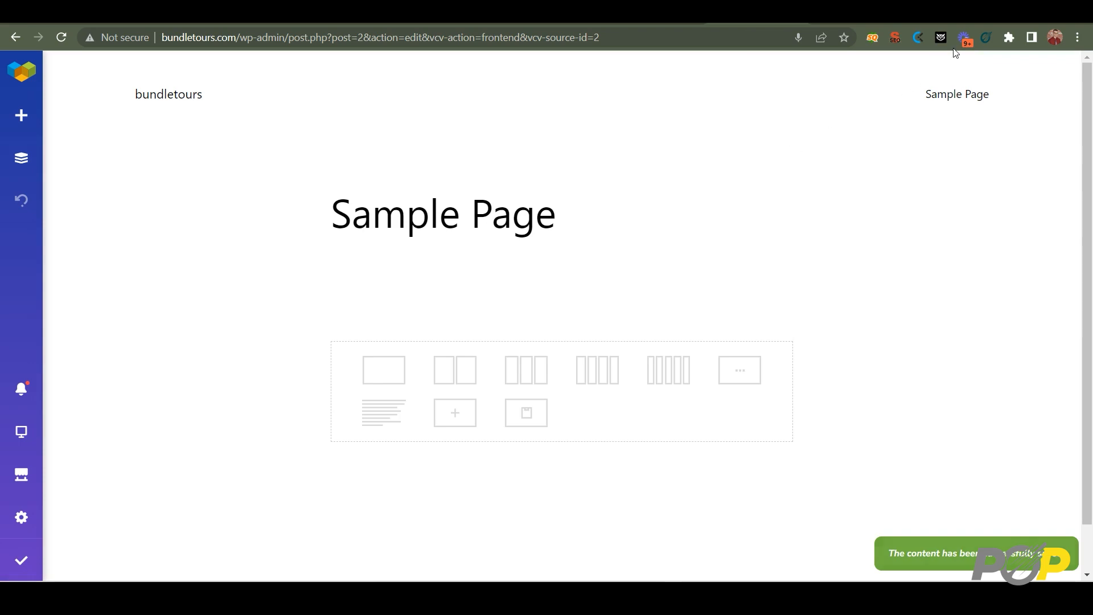
pyautogui.click(987, 38)
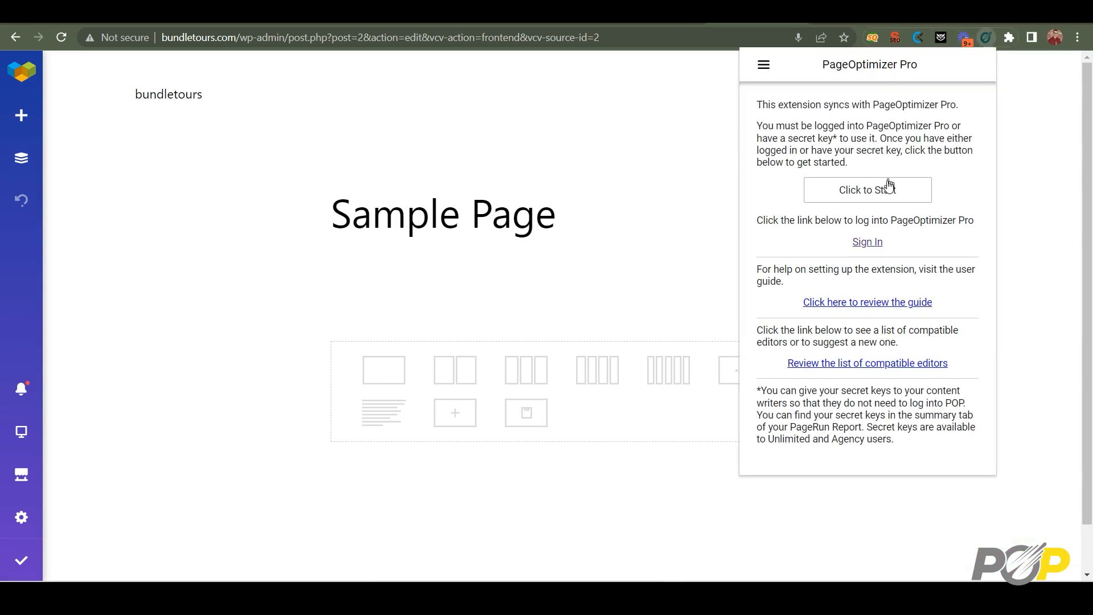
pyautogui.click(867, 189)
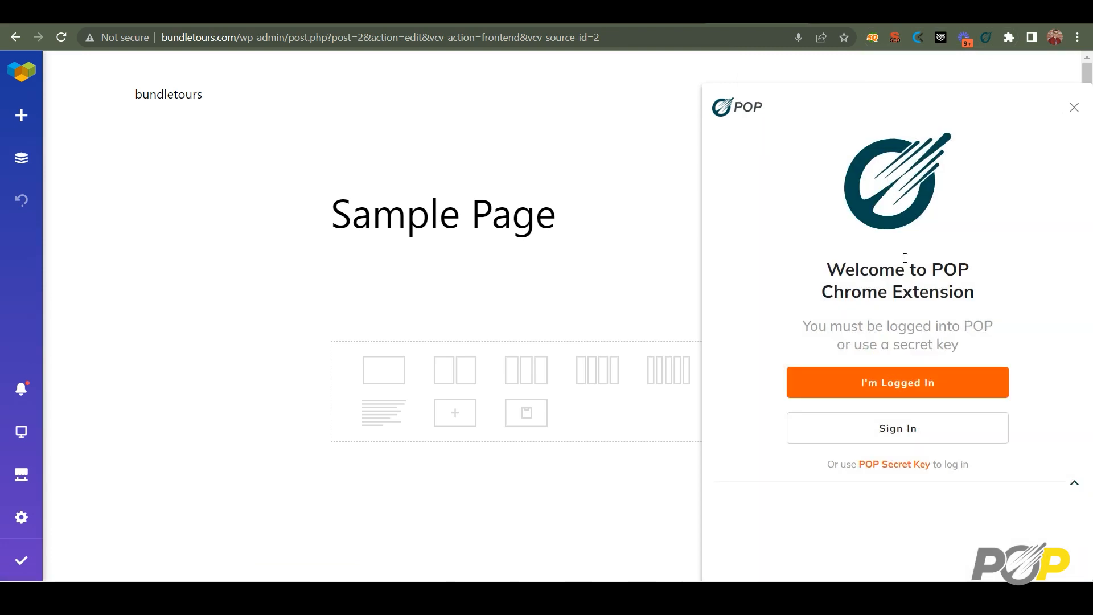
pyautogui.click(902, 394)
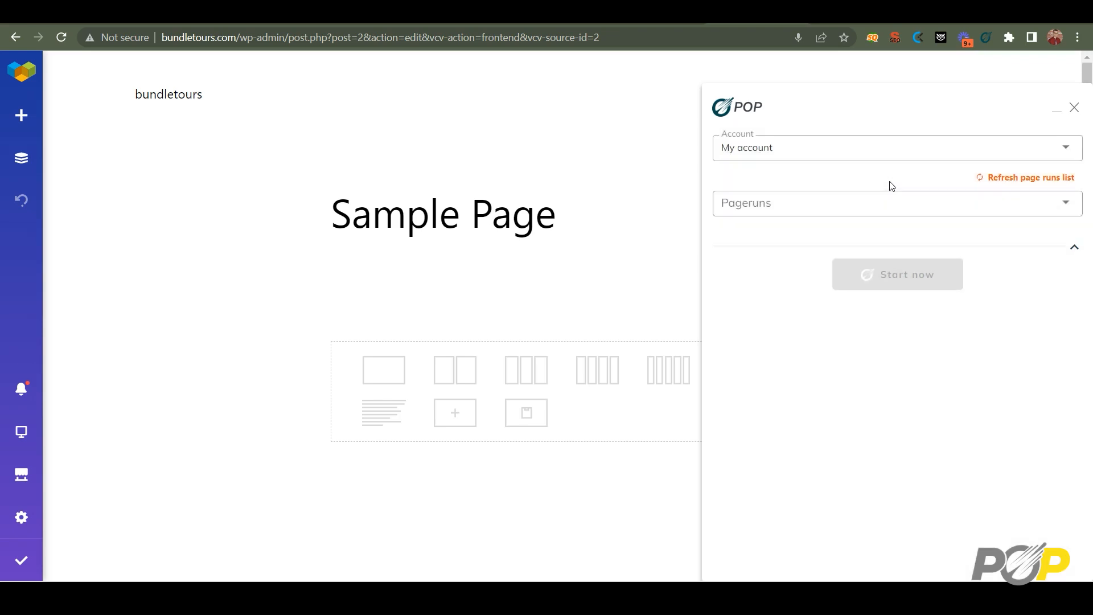
# Load the "ai generated content" page run of July 12, 2023 for bundletours.com, confirming it for the website editor.
pyautogui.click(793, 208)
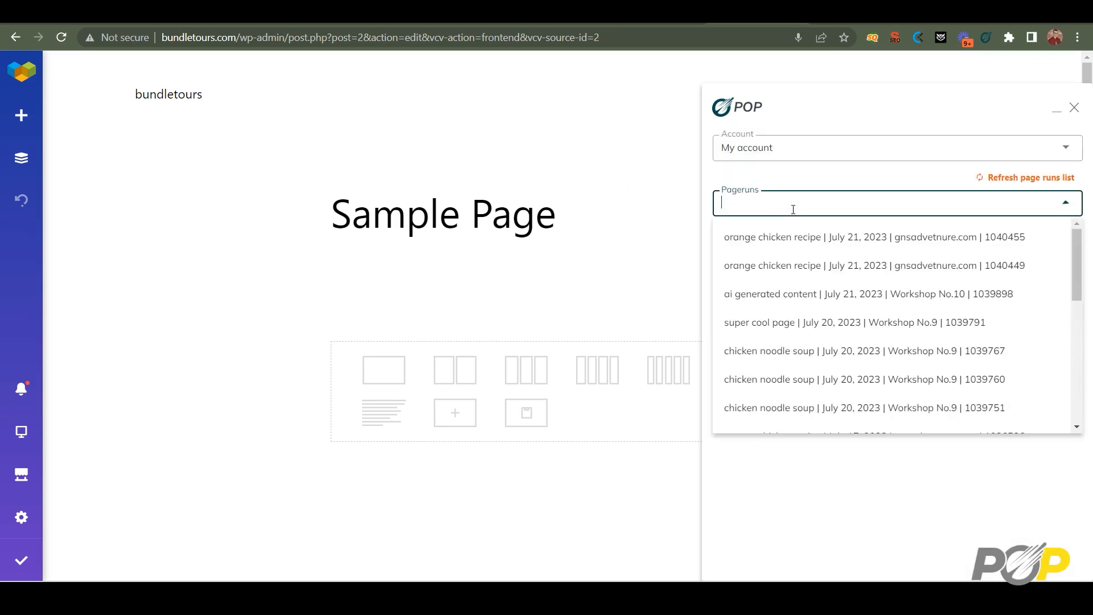
pyautogui.write('ai')
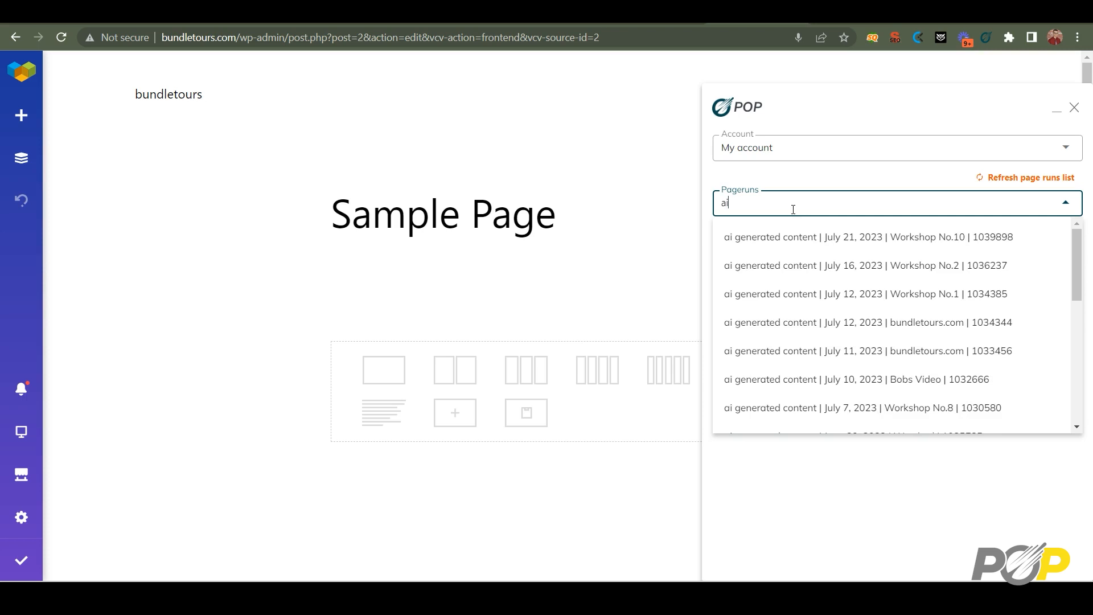
pyautogui.click(819, 324)
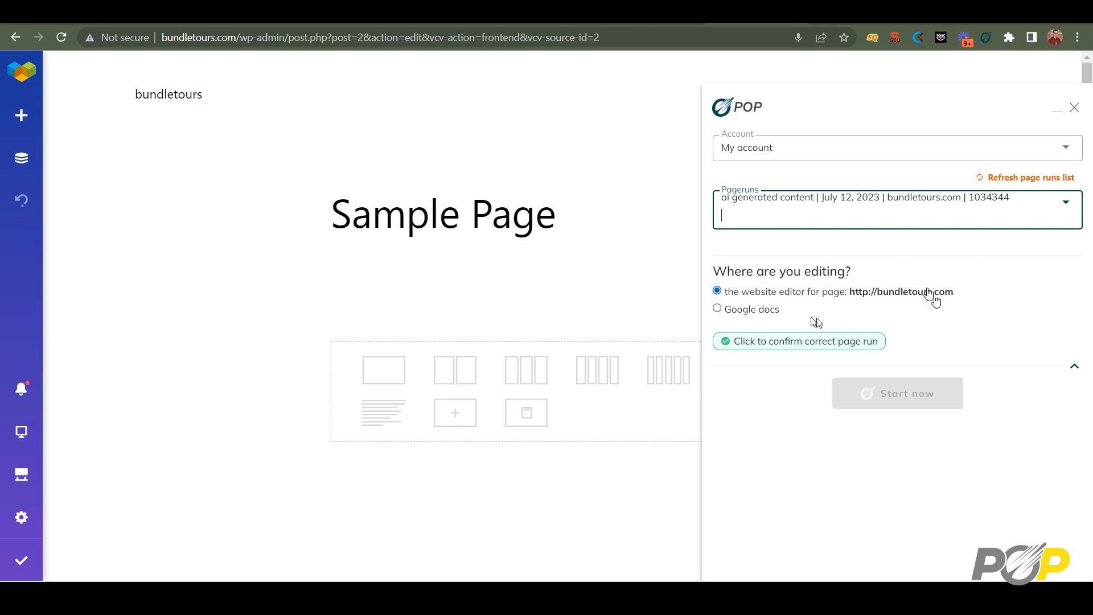
pyautogui.click(851, 341)
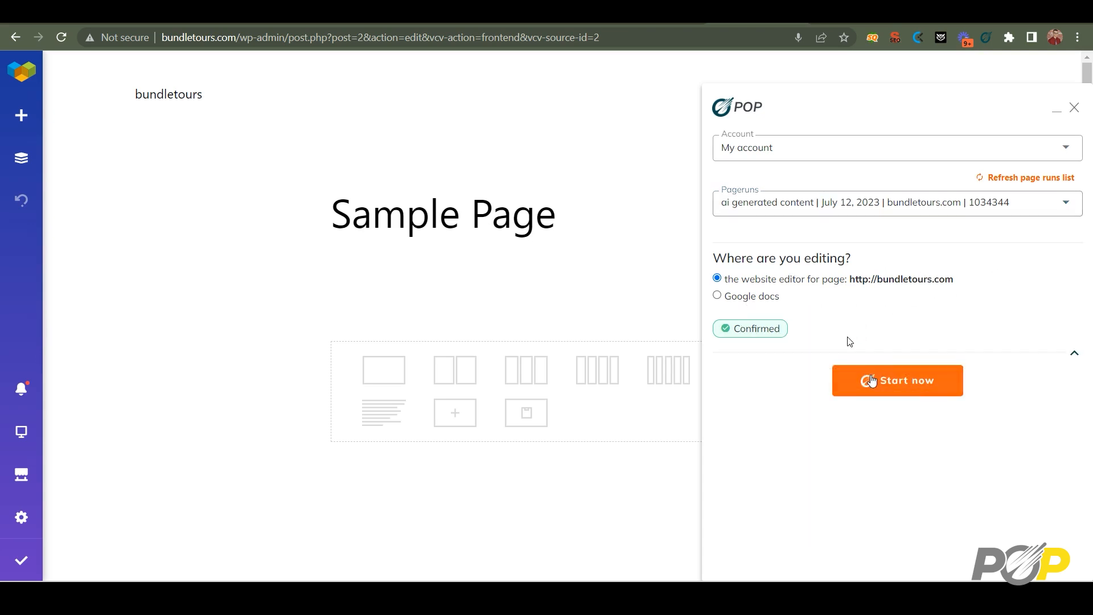
pyautogui.click(872, 381)
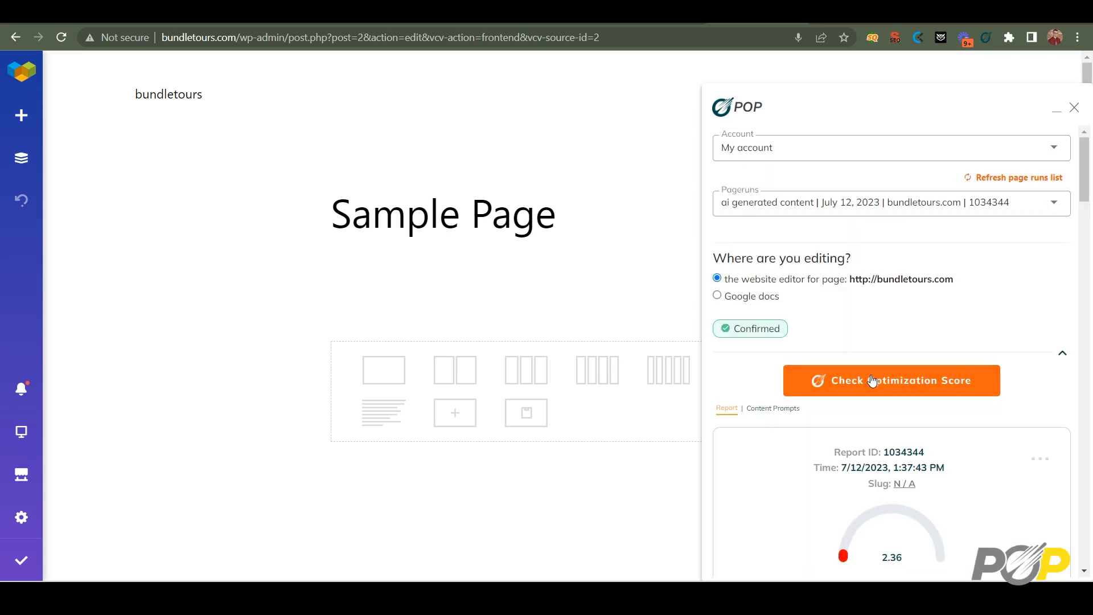
# Replace the page title "Sample Page" with "AI Generated Content | AI Content", using the report's important search engine title terms.
pyautogui.scroll(-10, 873, 381)
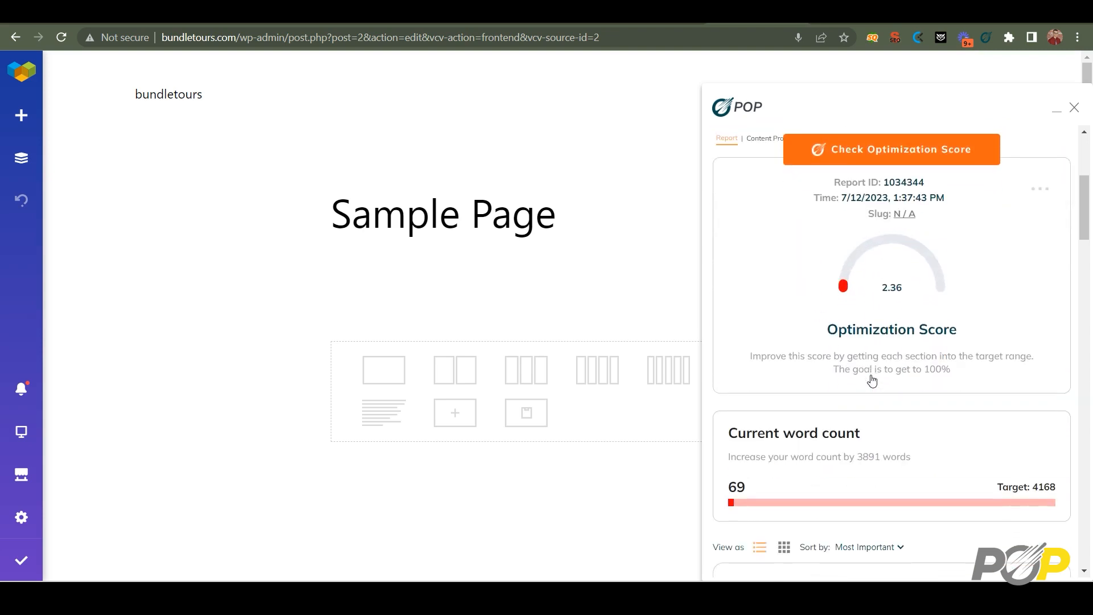
pyautogui.scroll(6, 873, 381)
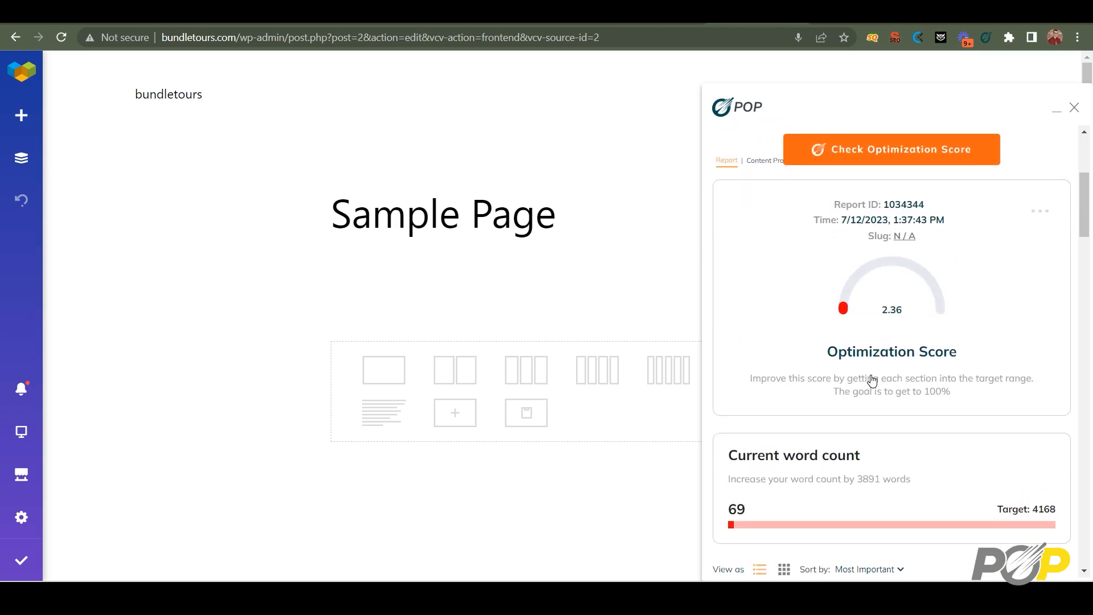
pyautogui.scroll(-6, 872, 381)
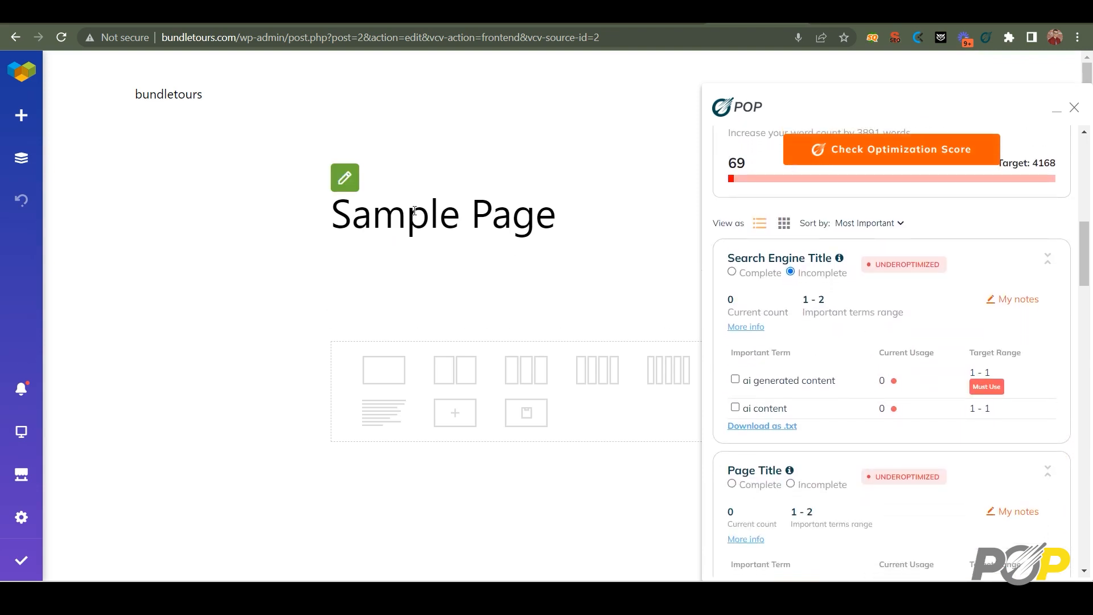
pyautogui.click(344, 178)
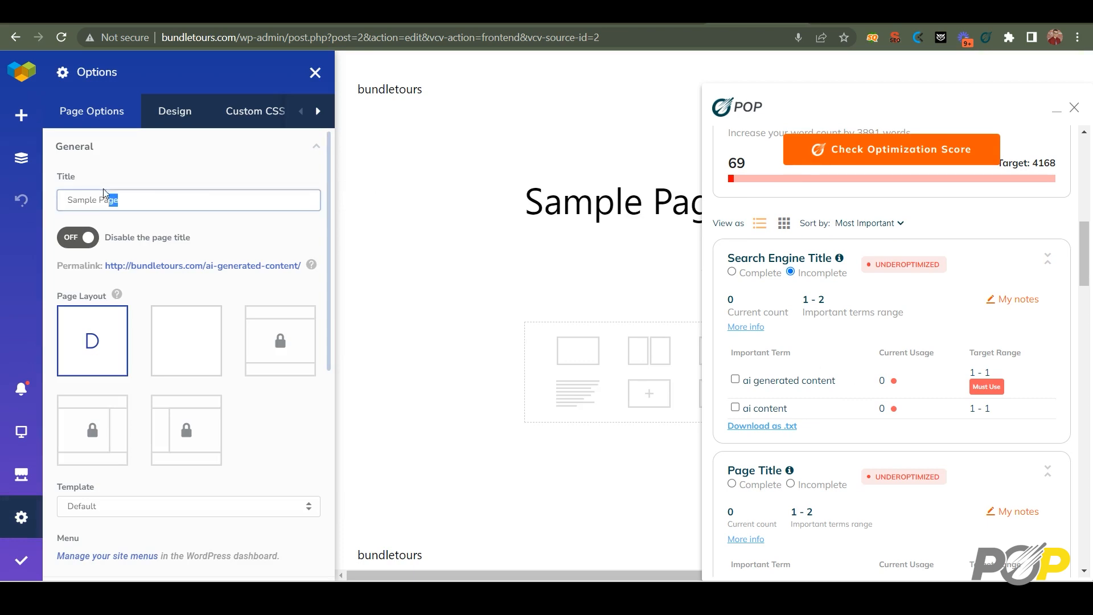
pyautogui.moveTo(111, 198); pyautogui.dragTo(18, 181)
pyautogui.press('BackSpace')
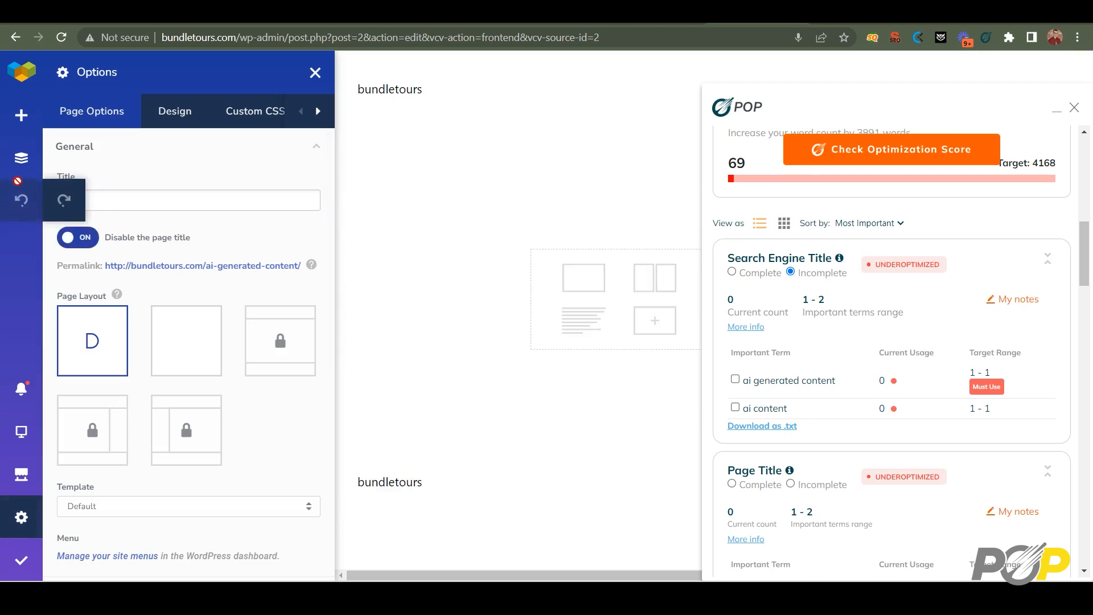
pyautogui.write('AI')
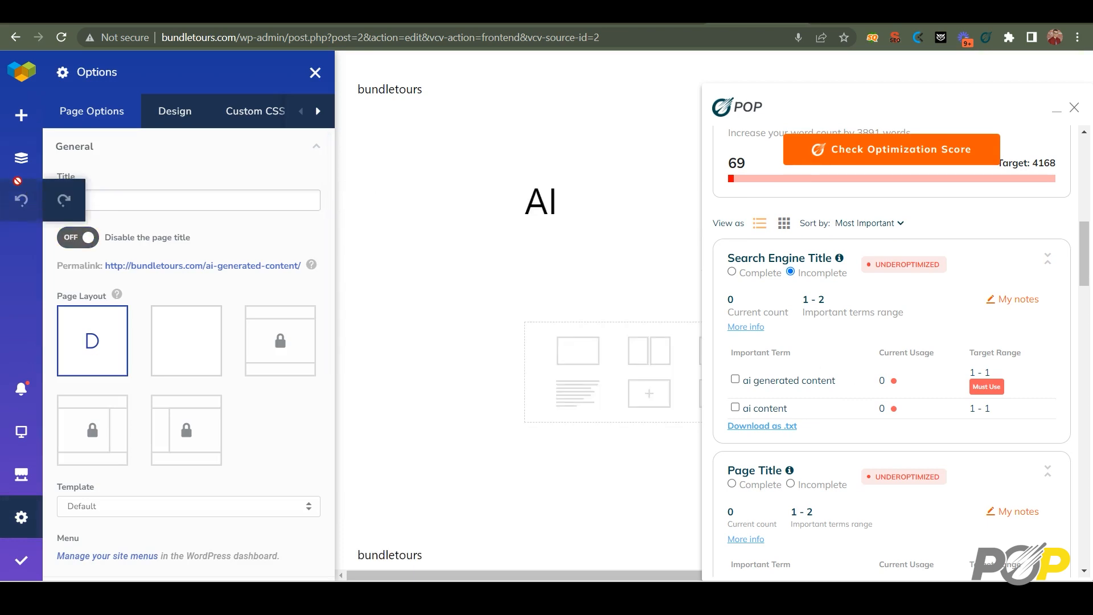
pyautogui.write(' Generated Content |')
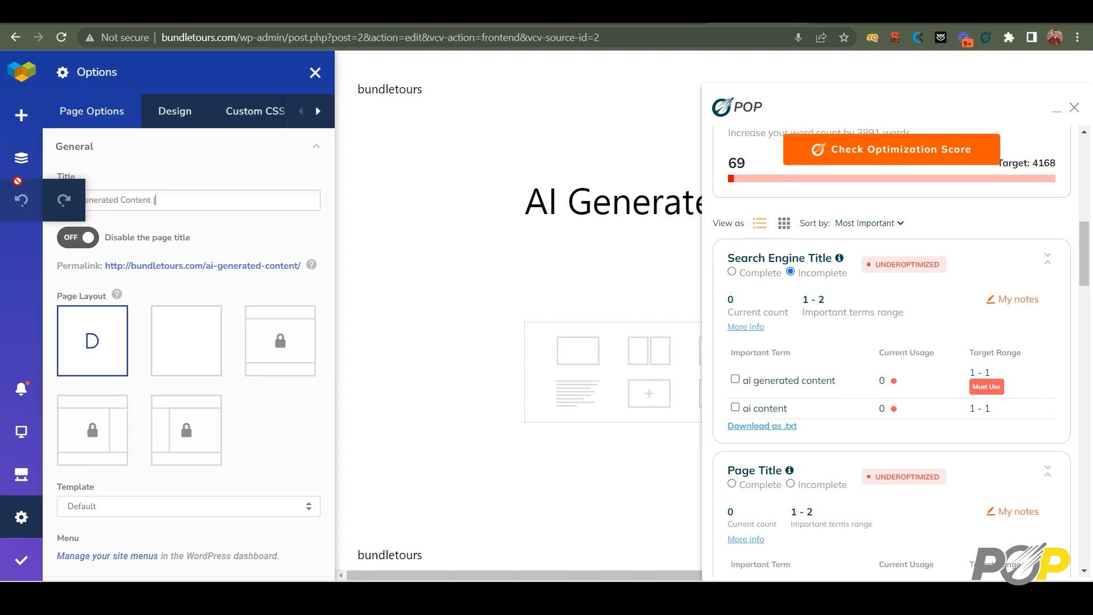
pyautogui.write(' AI Content')
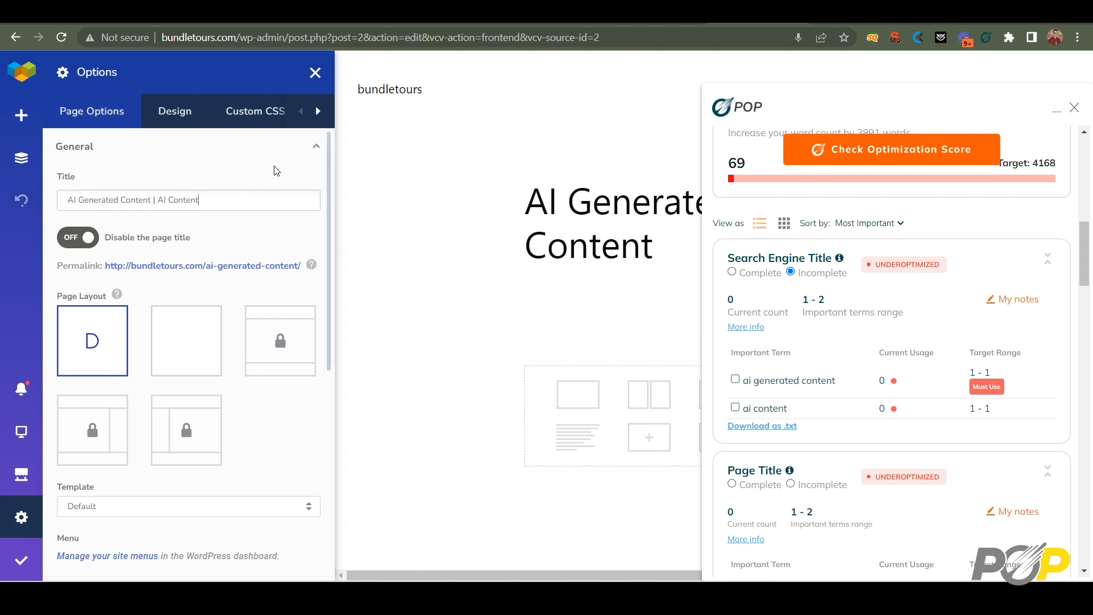
pyautogui.click(85, 240)
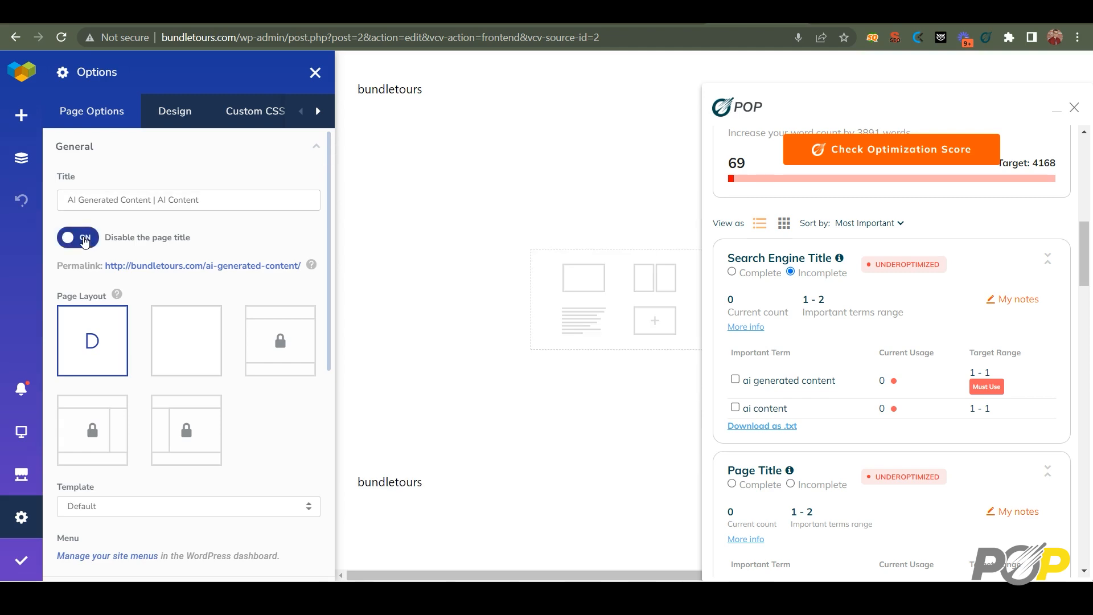
pyautogui.click(84, 239)
pyautogui.click(317, 146)
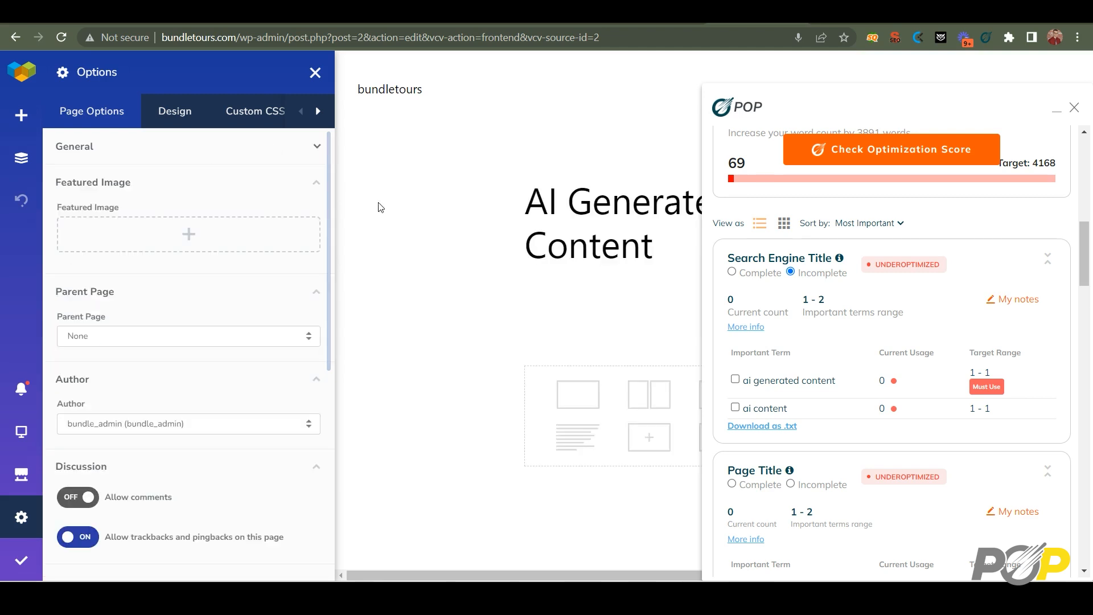
pyautogui.click(317, 146)
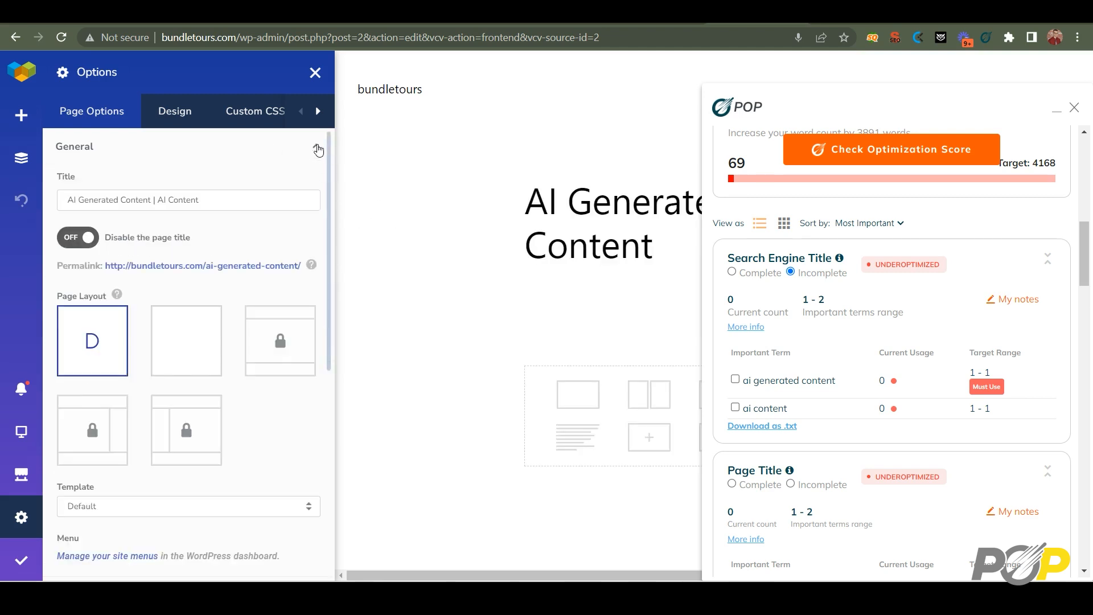
# Search the content elements for "Te" and add a Text Block below the page title.
pyautogui.click(565, 326)
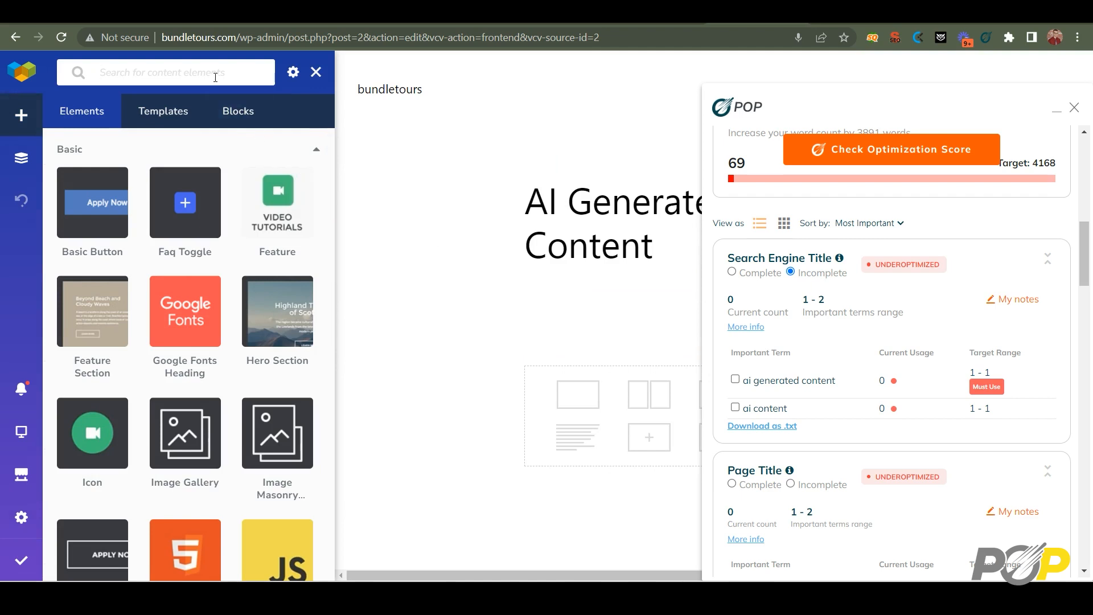
pyautogui.write('Te')
pyautogui.click(92, 177)
# Delete the placeholder heading in the text block and format its emptied line as Heading 1.
pyautogui.click(154, 348)
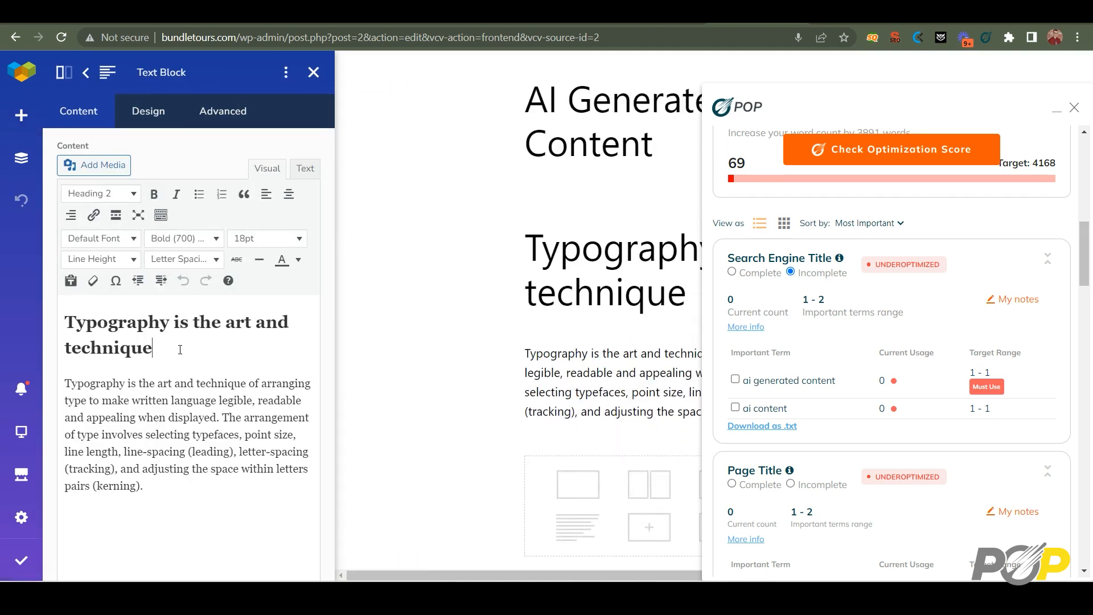
pyautogui.moveTo(154, 347); pyautogui.dragTo(86, 324)
pyautogui.scroll(-5, 726, 353)
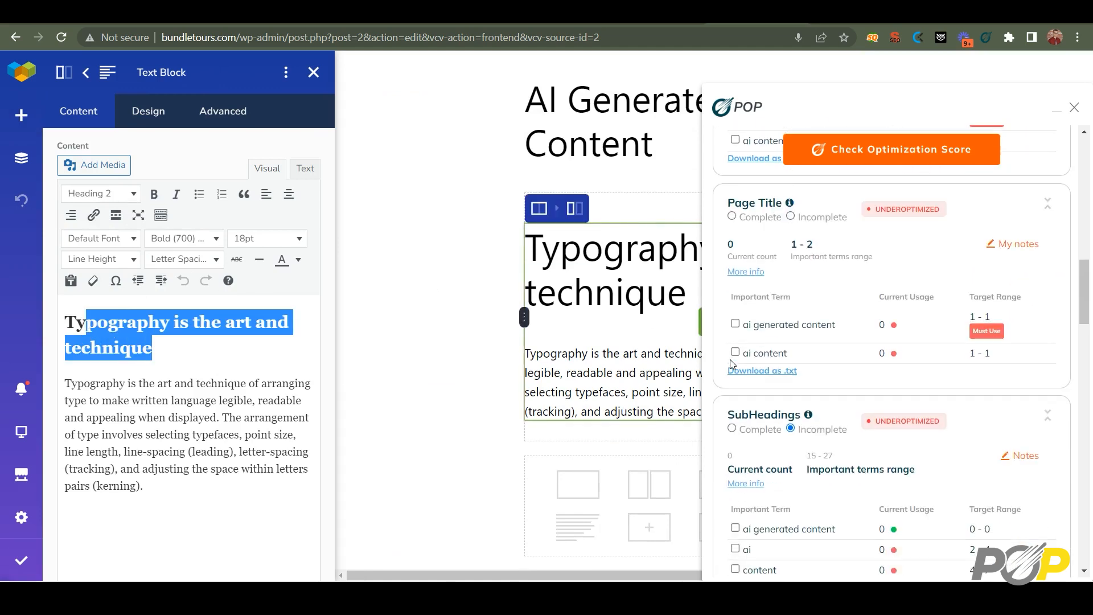
pyautogui.click(170, 359)
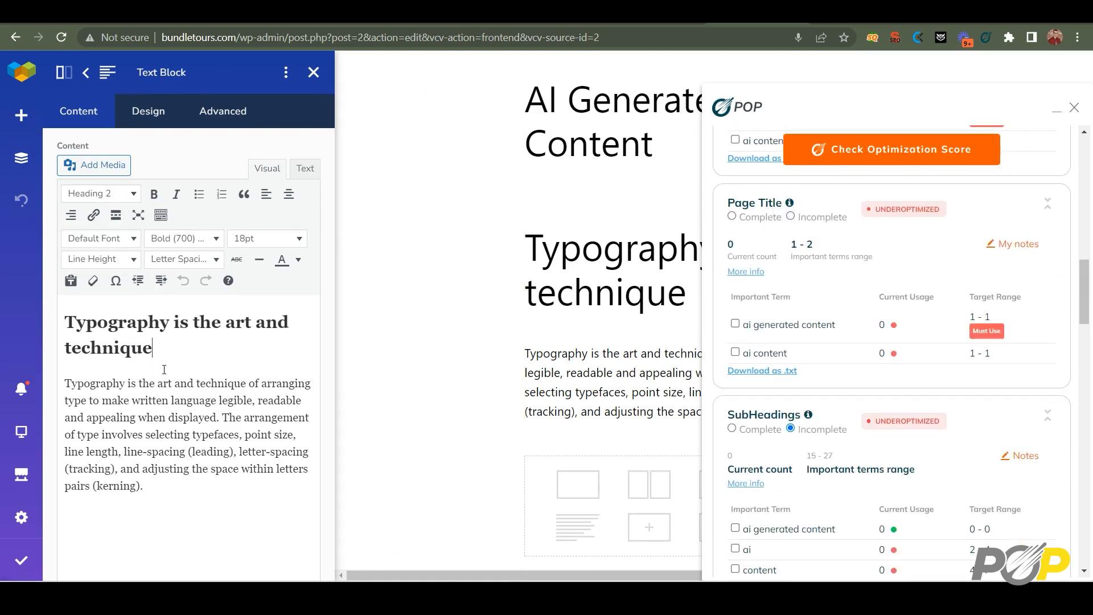
pyautogui.moveTo(167, 354); pyautogui.dragTo(54, 303)
pyautogui.press('BackSpace')
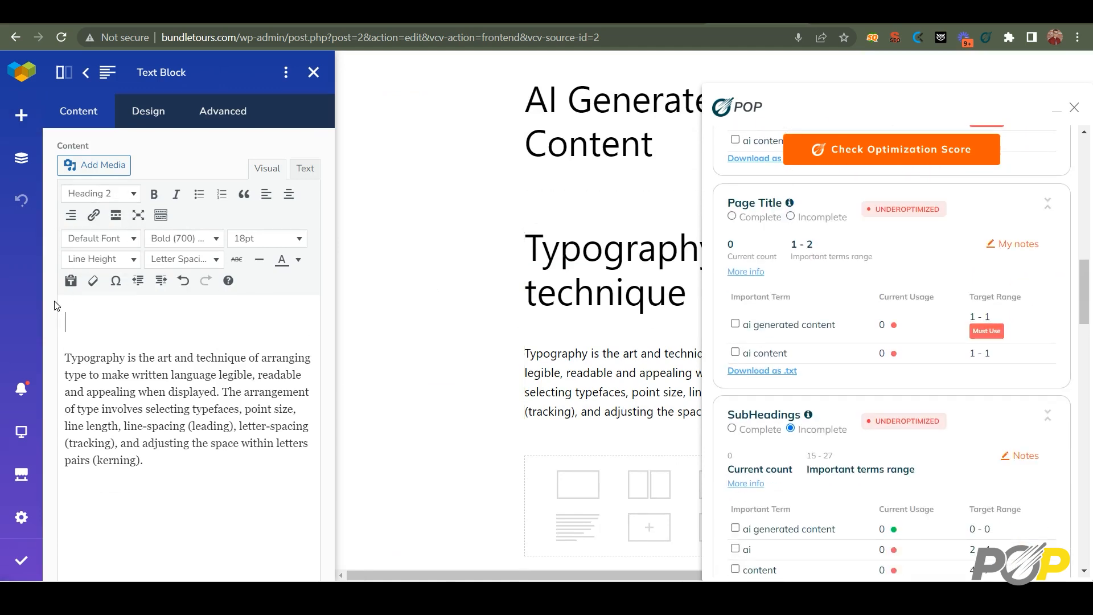
pyautogui.click(131, 192)
pyautogui.click(109, 247)
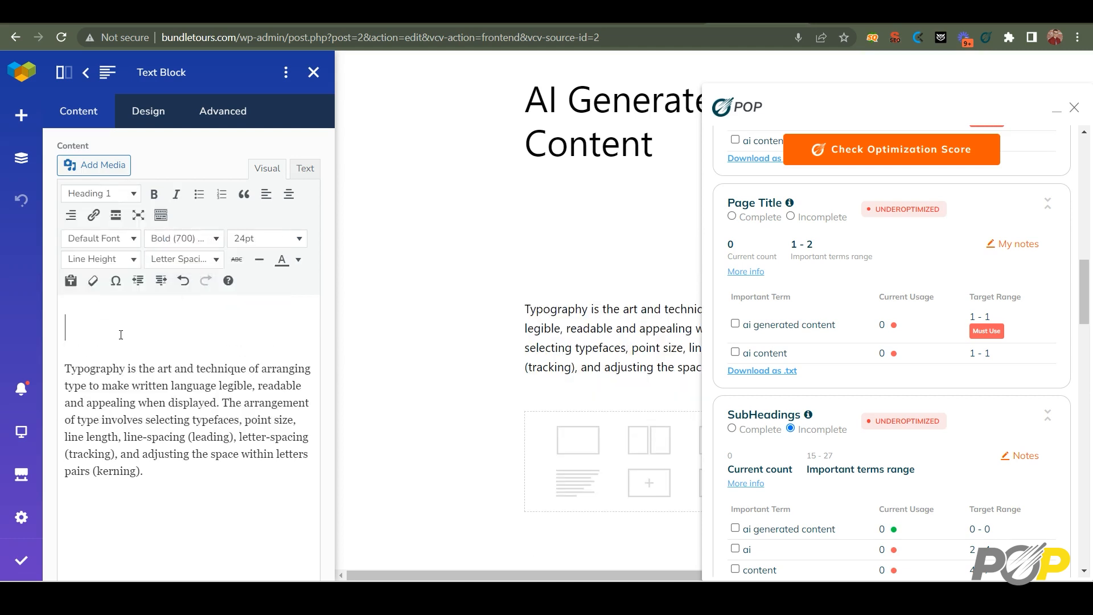
# Enter "AI Generated Content | AI Content" as the text block's heading, above the typography paragraph.
pyautogui.write('AI ')
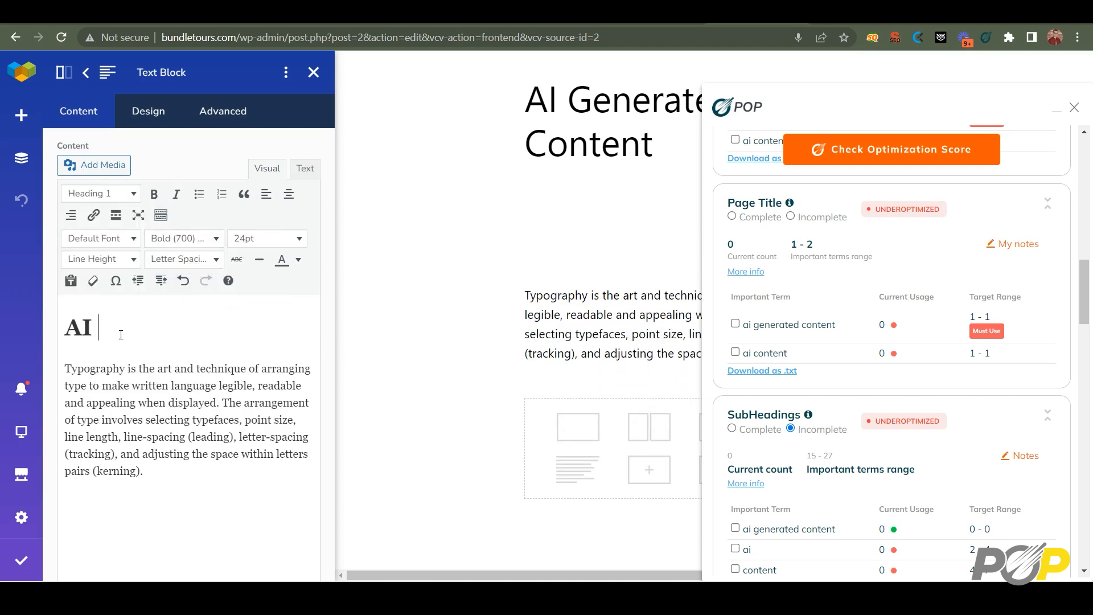
pyautogui.write('Generate')
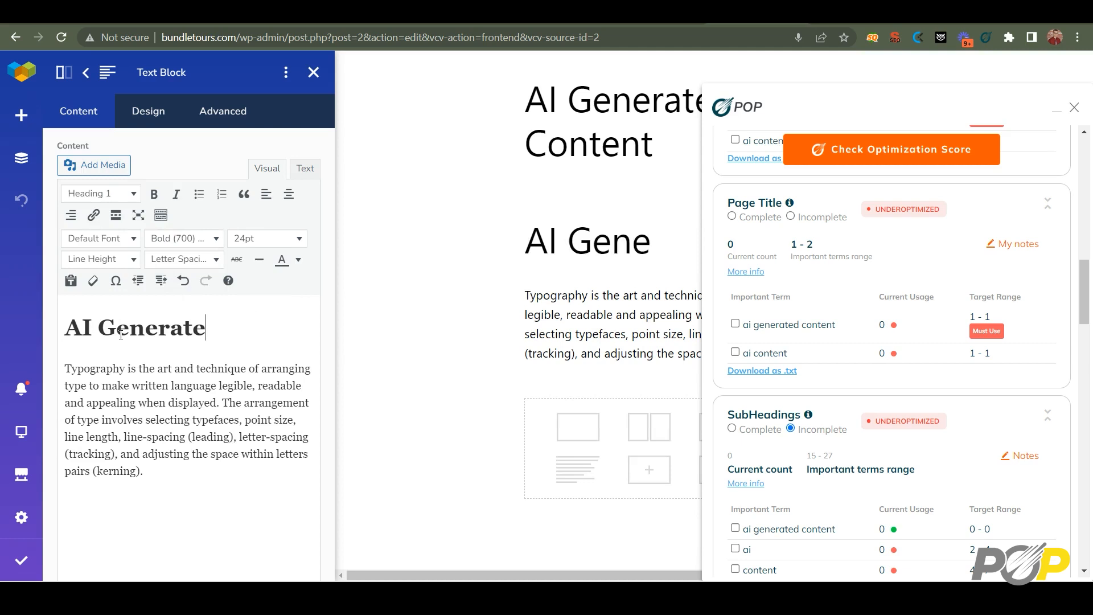
pyautogui.write('d Content |  AI')
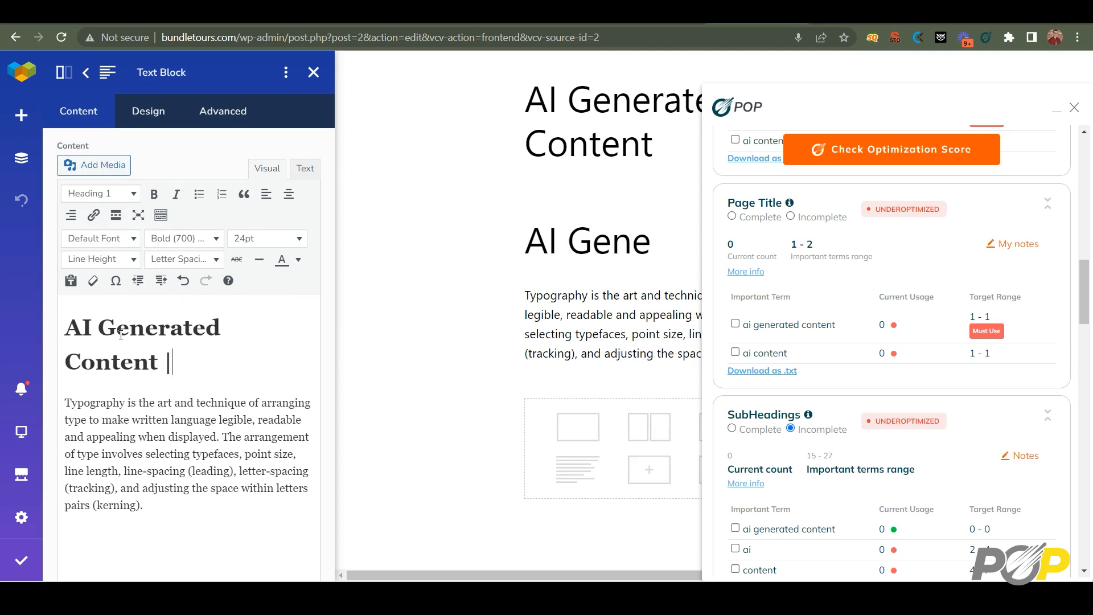
pyautogui.press('BackSpace')
pyautogui.press('BackSpace')
pyautogui.press('BackSpace')
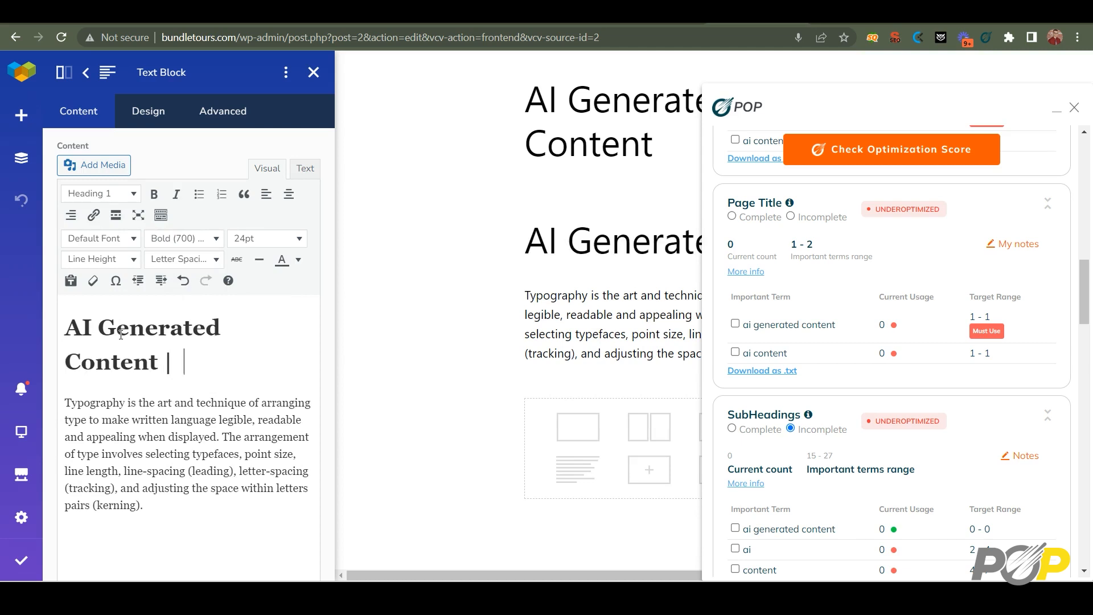
pyautogui.write('AI Content')
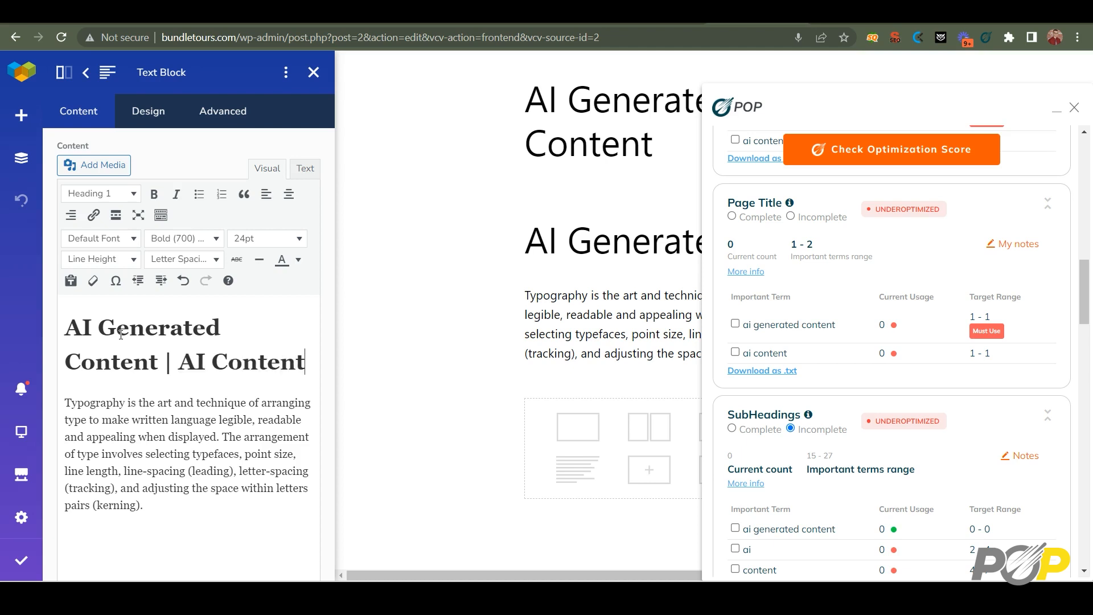
# Add a Heading 2 line reading "AI content, and how it will change the world" beneath the text block's main heading.
pyautogui.press('Return')
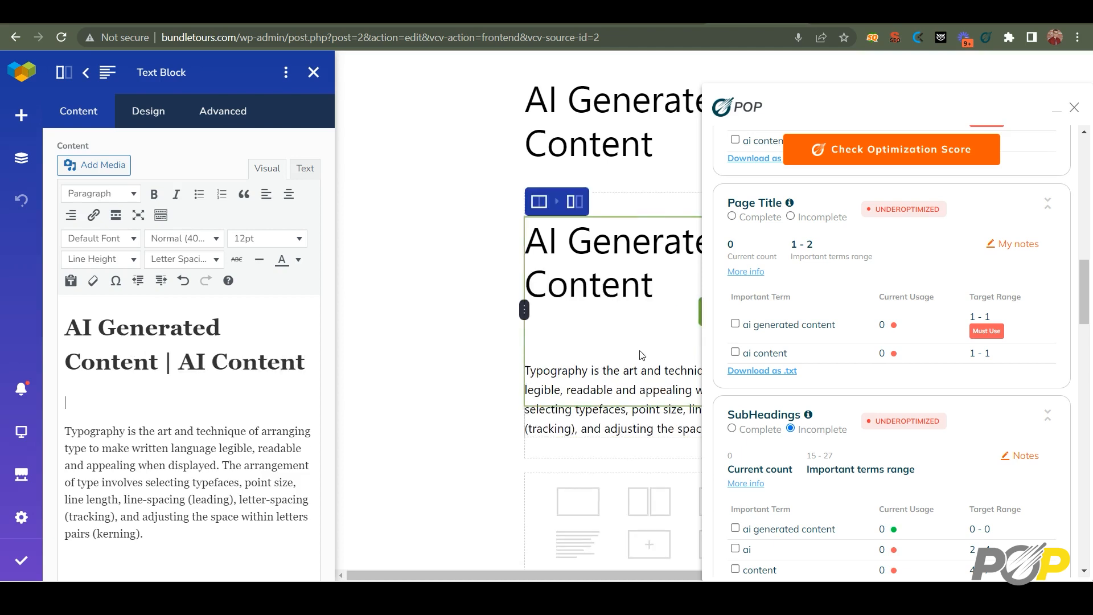
pyautogui.scroll(-5, 906, 366)
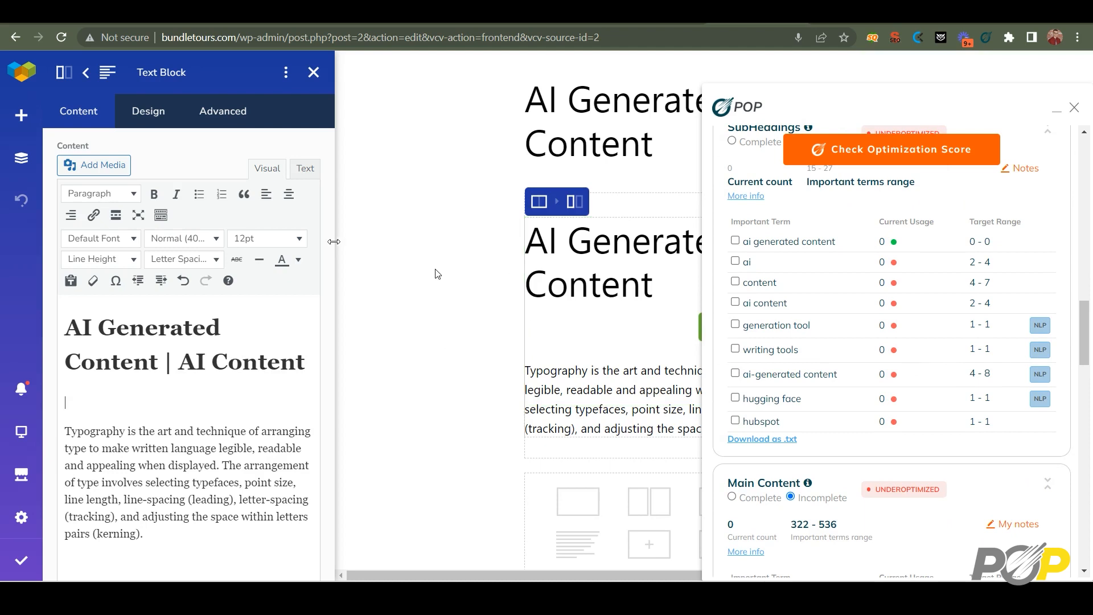
pyautogui.click(119, 199)
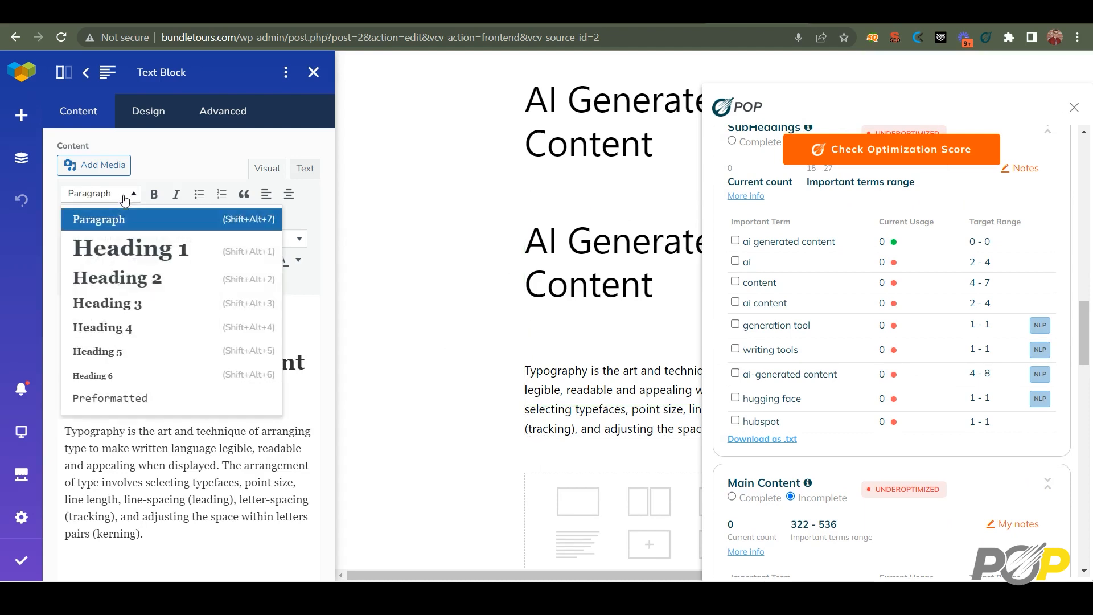
pyautogui.click(150, 279)
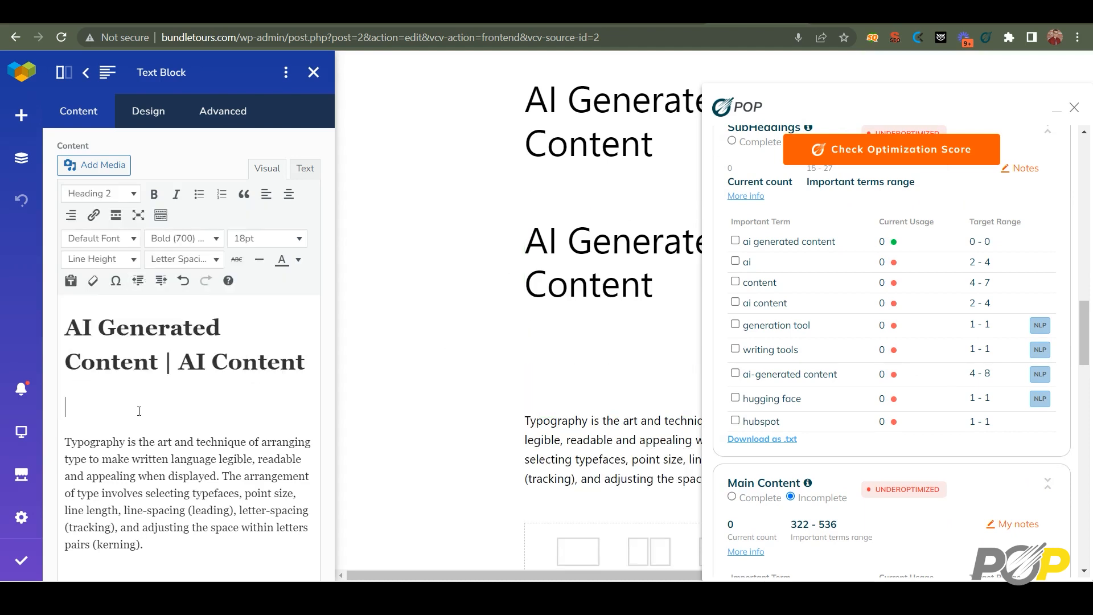
pyautogui.write('AI content, and how it will change the world')
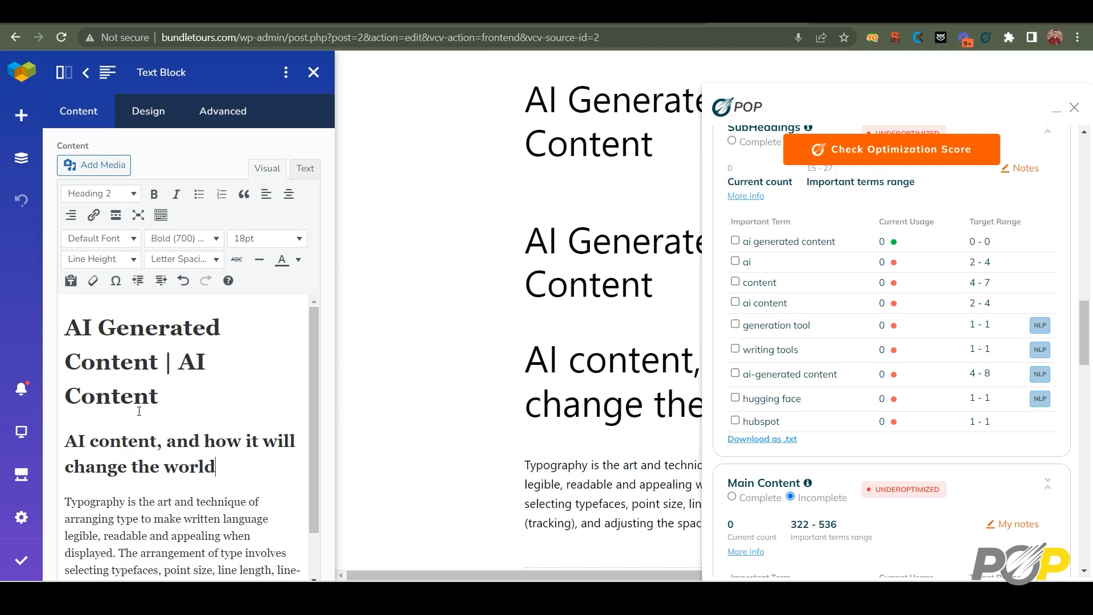
# Reword the Heading 2 line as "AI content, and how writing tools will change the world.".
pyautogui.press('BackSpace')
pyautogui.press('BackSpace')
pyautogui.press('BackSpace')
pyautogui.press('BackSpace')
pyautogui.press('BackSpace')
pyautogui.press('BackSpace')
pyautogui.press('BackSpace')
pyautogui.press('BackSpace')
pyautogui.press('BackSpace')
pyautogui.press('BackSpace')
pyautogui.press('BackSpace')
pyautogui.press('BackSpace')
pyautogui.press('BackSpace')
pyautogui.press('BackSpace')
pyautogui.press('BackSpace')
pyautogui.press('BackSpace')
pyautogui.press('BackSpace')
pyautogui.press('BackSpace')
pyautogui.press('BackSpace')
pyautogui.press('BackSpace')
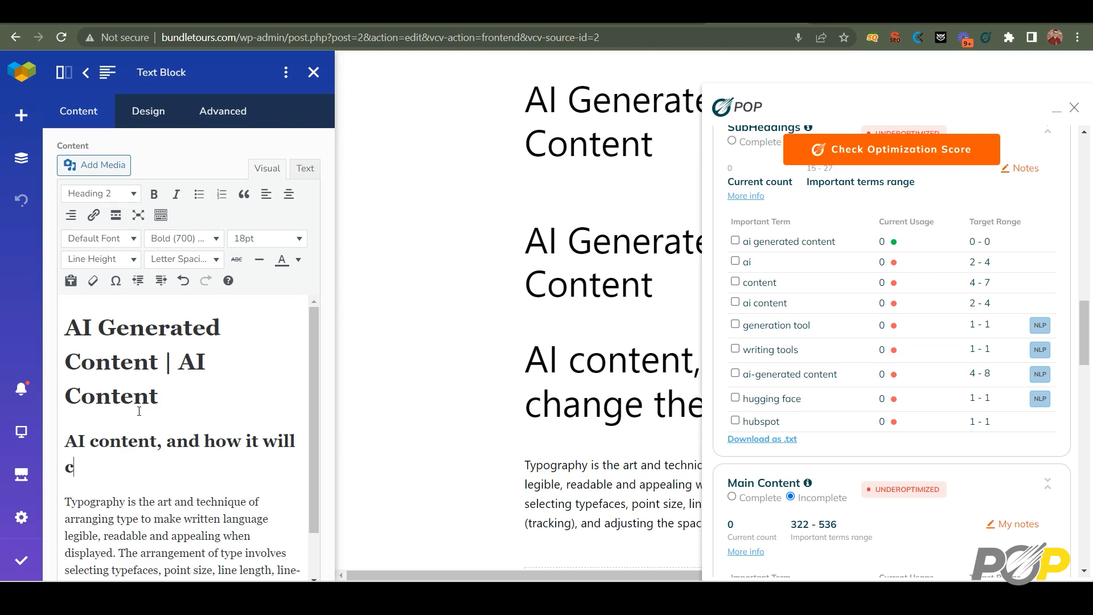
pyautogui.press('BackSpace')
pyautogui.press('BackSpace')
pyautogui.press('BackSpace')
pyautogui.press('BackSpace')
pyautogui.press('BackSpace')
pyautogui.press('BackSpace')
pyautogui.press('BackSpace')
pyautogui.press('BackSpace')
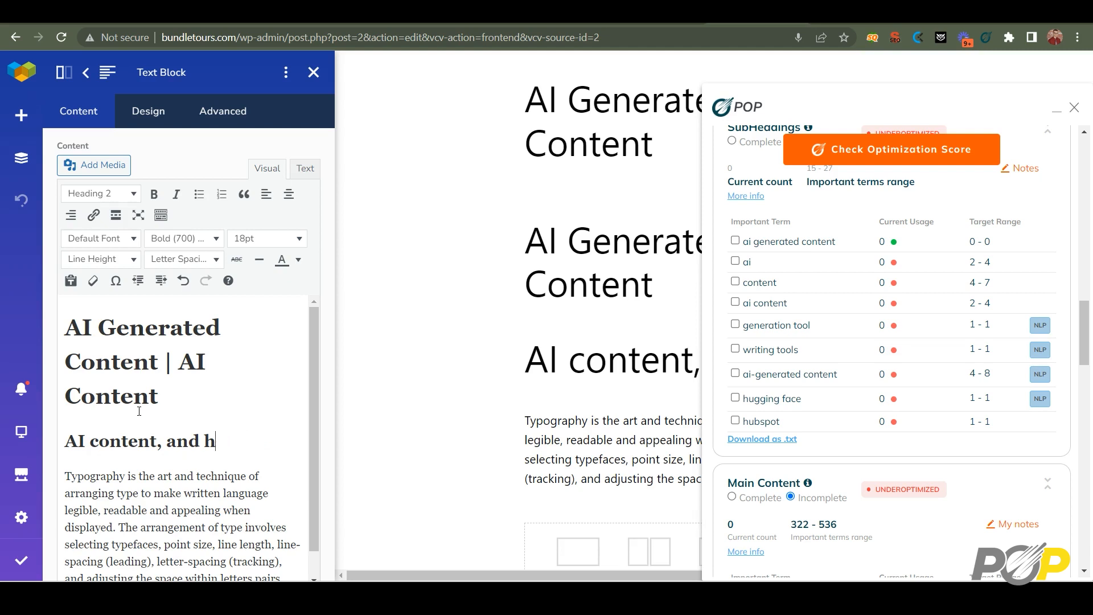
pyautogui.write('how writin')
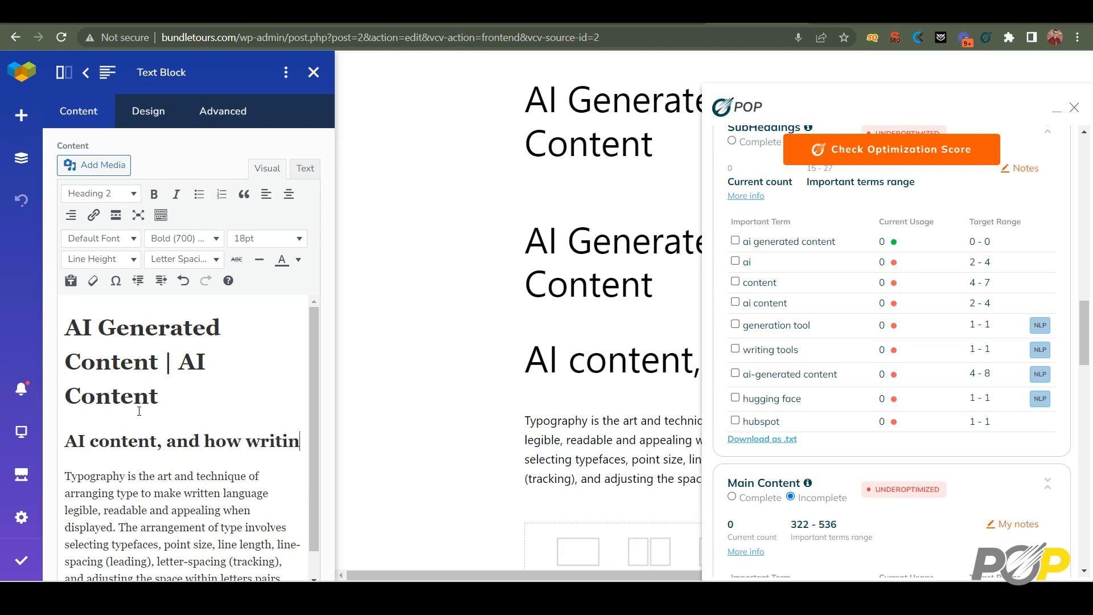
pyautogui.write('g tools will change')
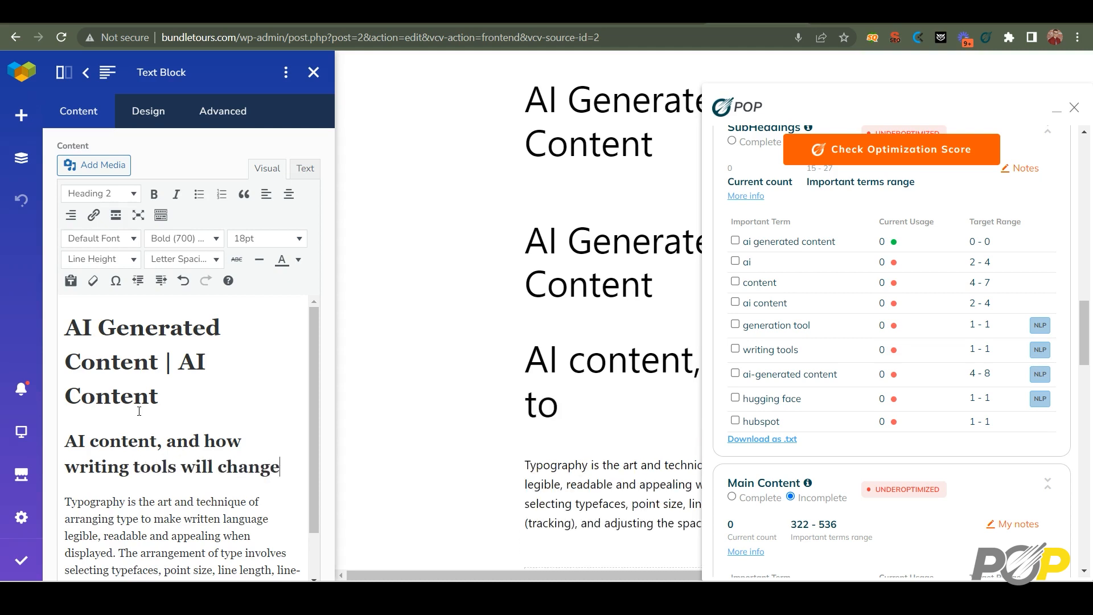
pyautogui.write(' the word')
pyautogui.press('BackSpace')
pyautogui.write('ld.')
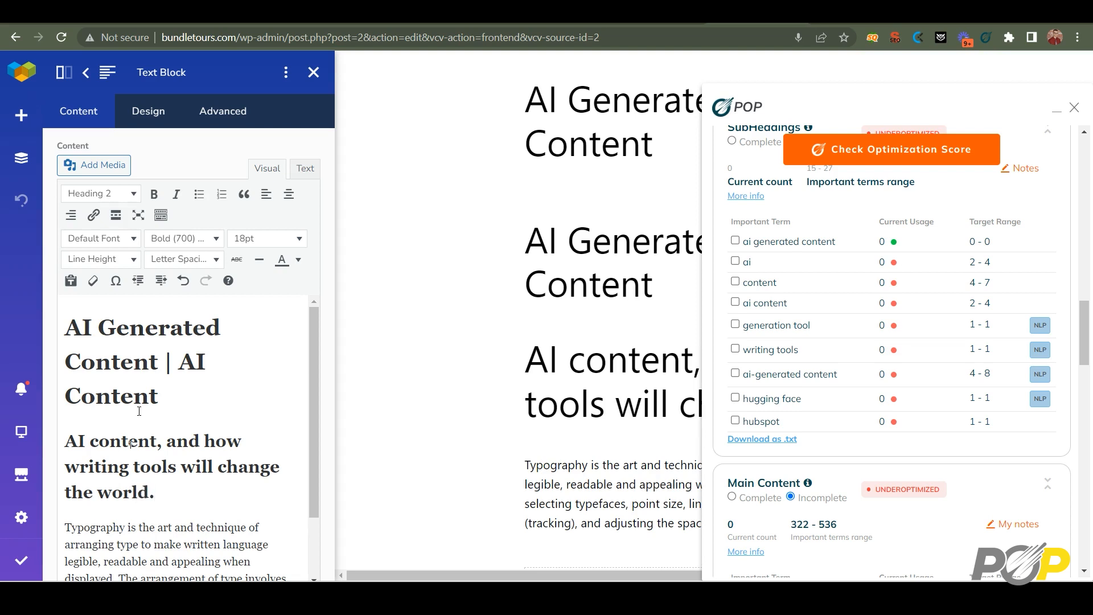
# Examine the report's Main Content important terms and their target ranges down to the end of the list.
pyautogui.scroll(-1, 171, 416)
pyautogui.click(152, 550)
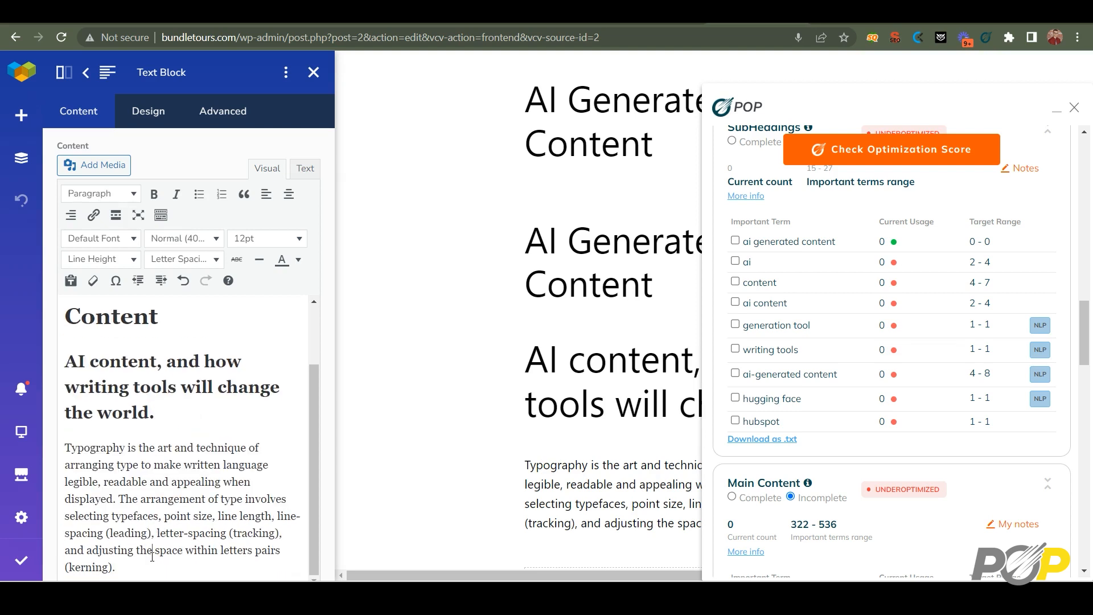
pyautogui.scroll(-5, 809, 385)
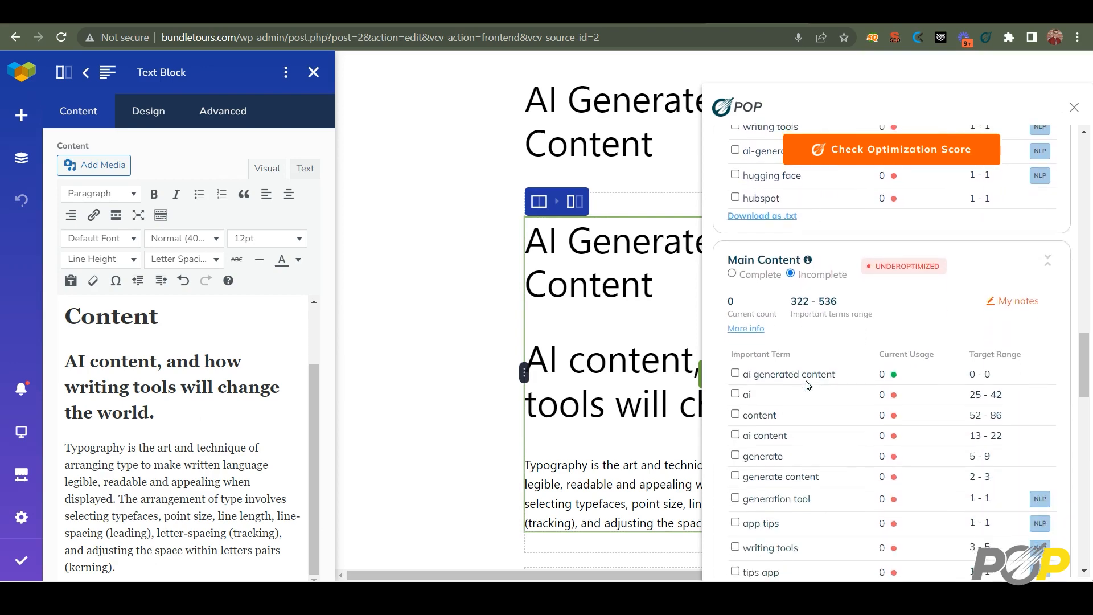
pyautogui.scroll(-2, 809, 385)
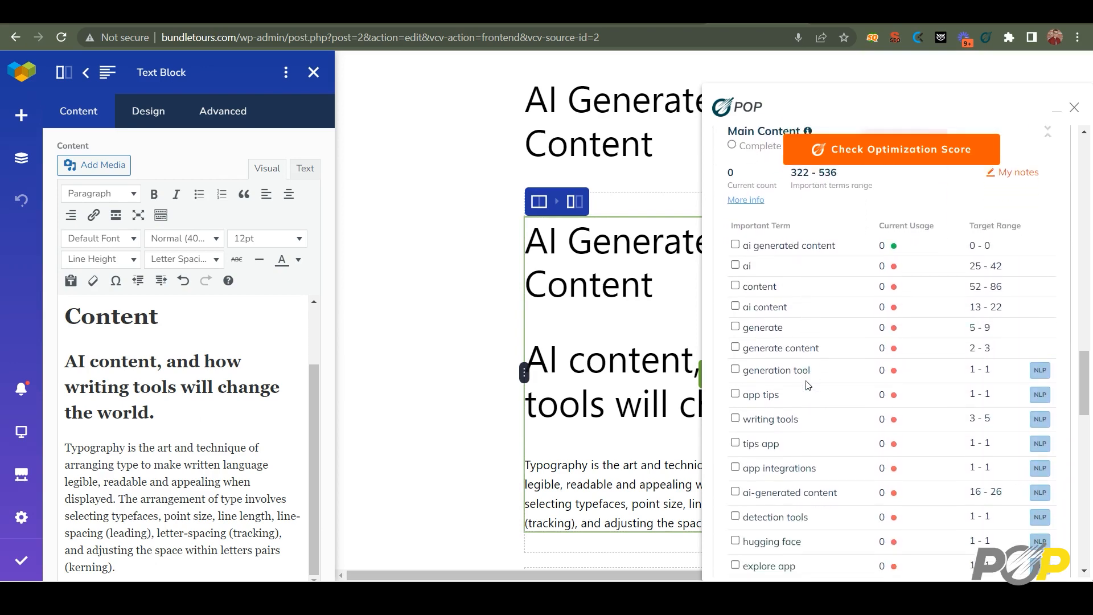
pyautogui.scroll(-10, 809, 385)
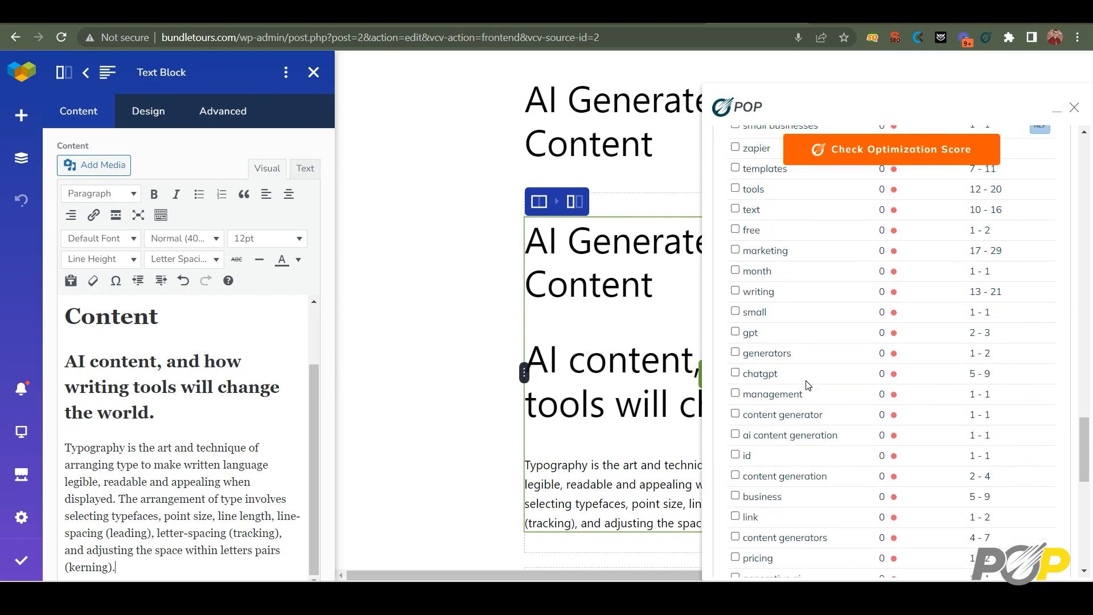
pyautogui.scroll(-4, 809, 385)
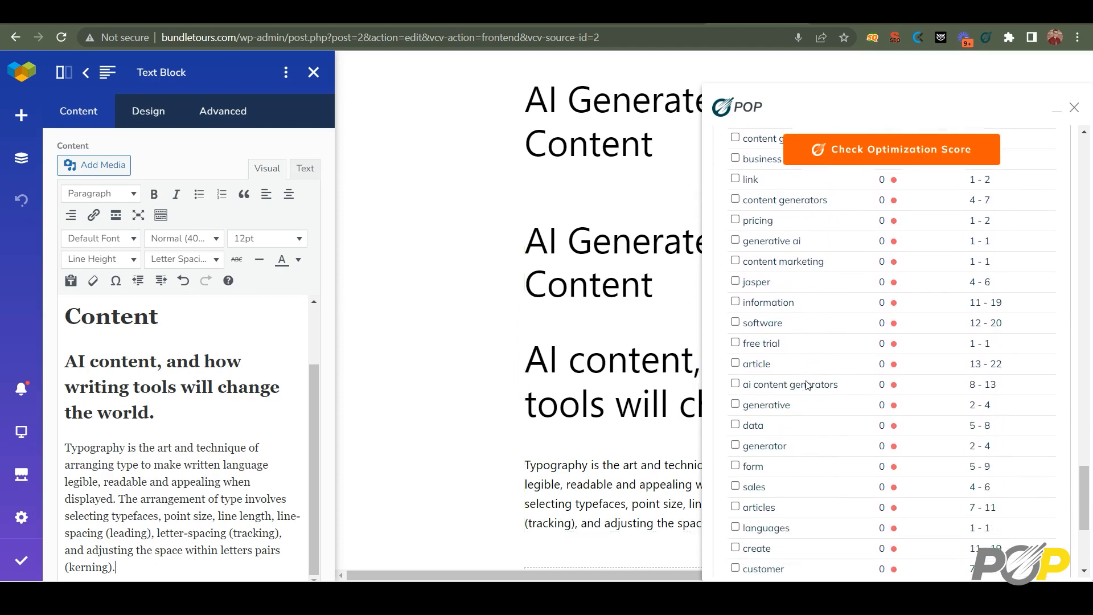
pyautogui.scroll(-4, 809, 385)
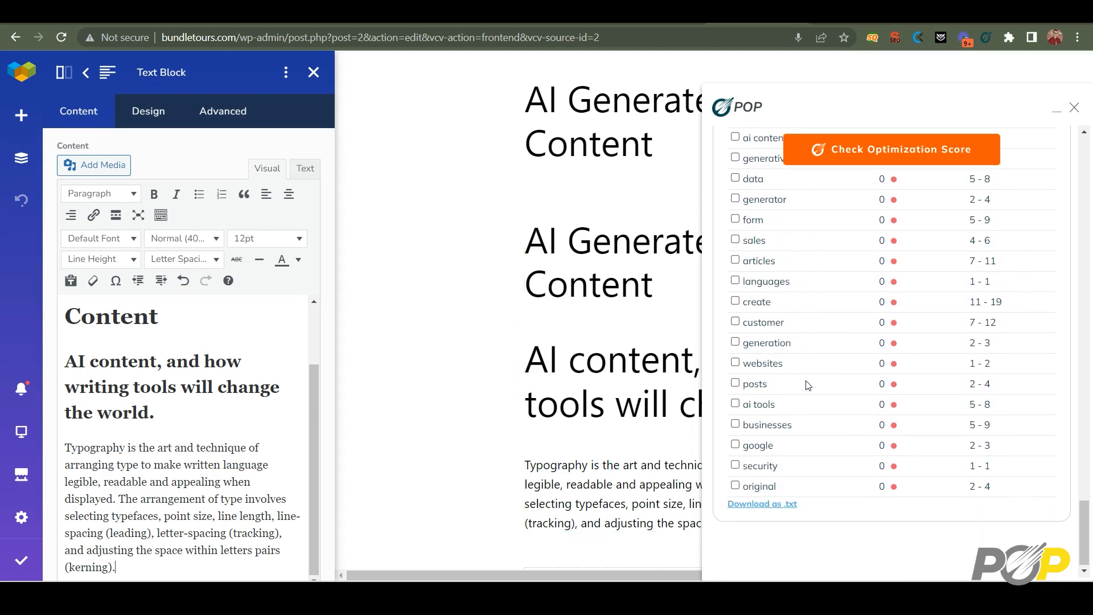
pyautogui.scroll(1, 808, 385)
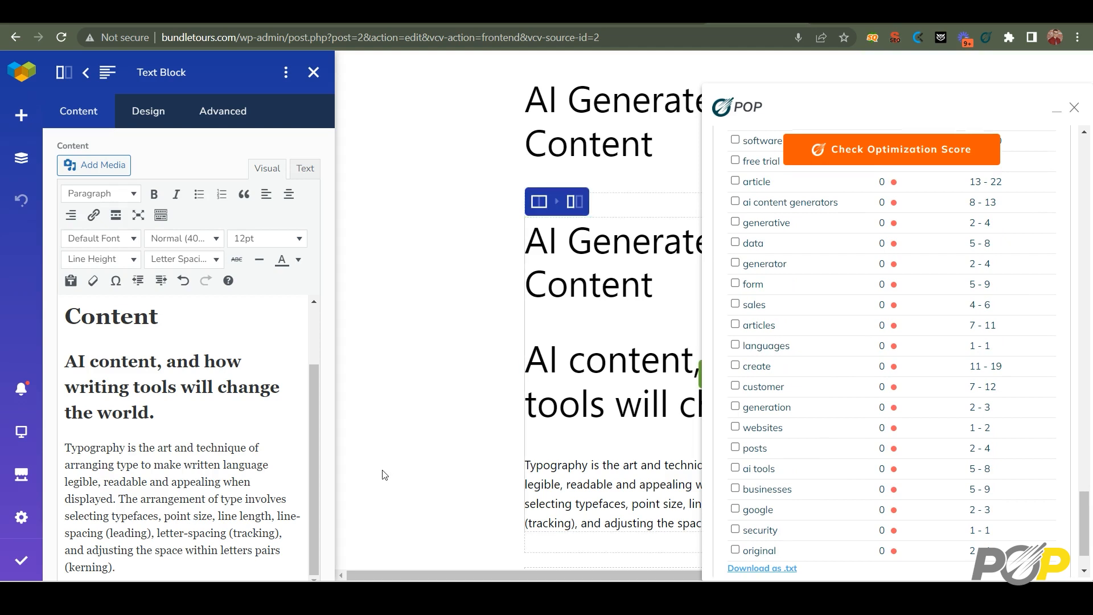
# Replace the typography paragraph with "AI software is making waves among those who have websites. It has also caused many to question their job security.".
pyautogui.moveTo(145, 564); pyautogui.dragTo(64, 446)
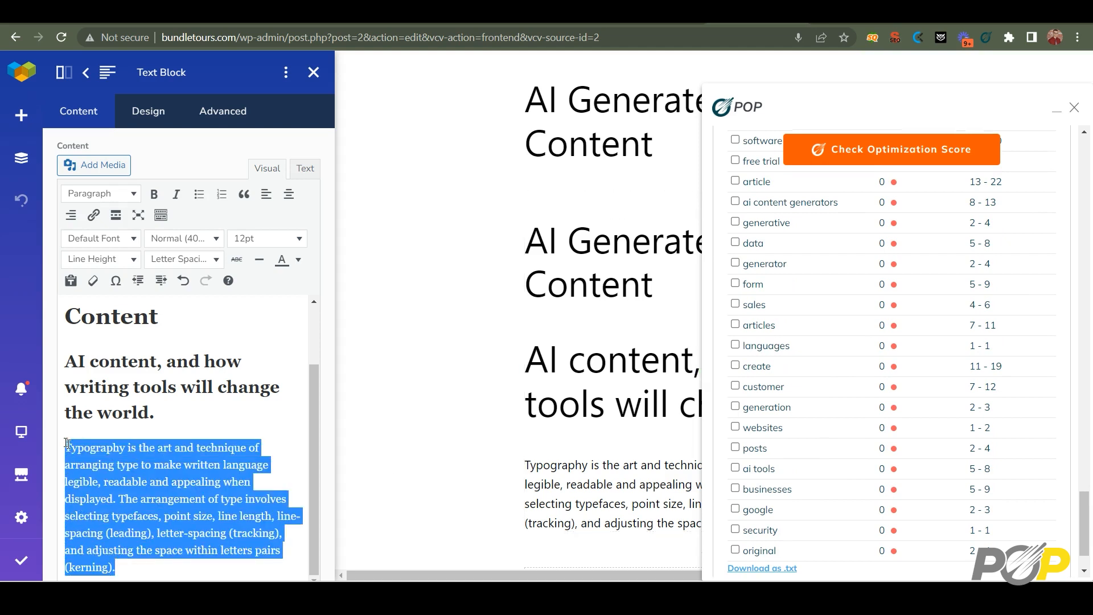
pyautogui.press('BackSpace')
pyautogui.scroll(3, 814, 286)
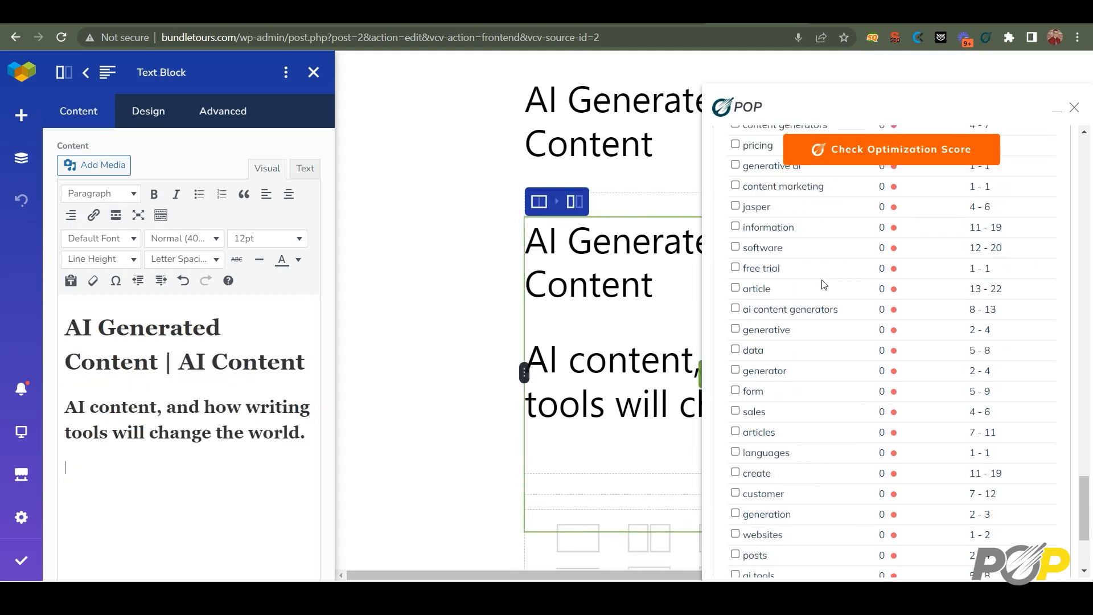
pyautogui.scroll(-4, 824, 284)
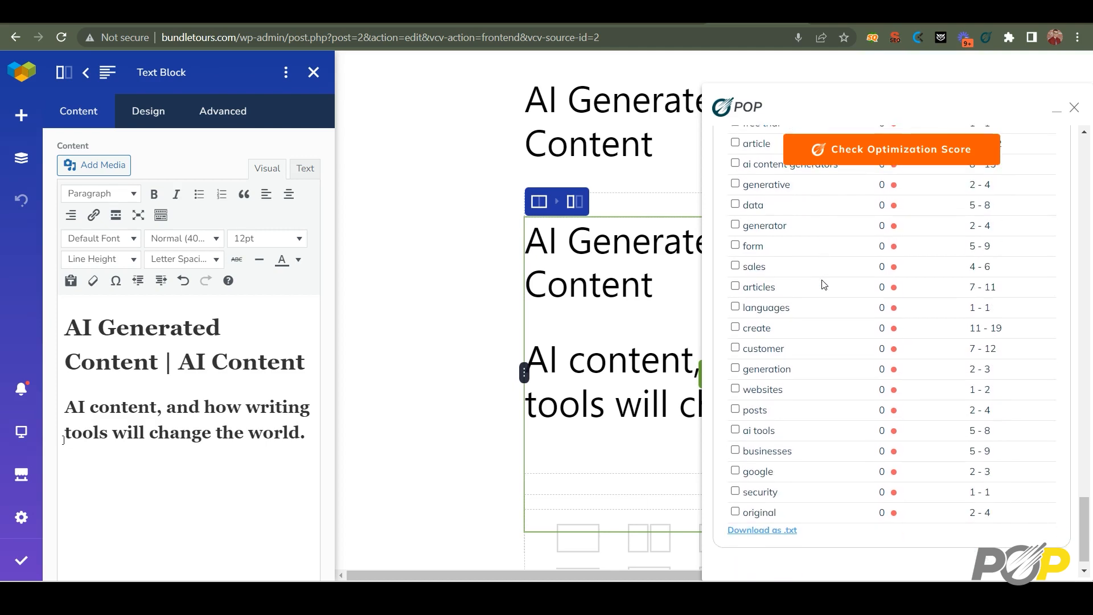
pyautogui.write('AI softwa')
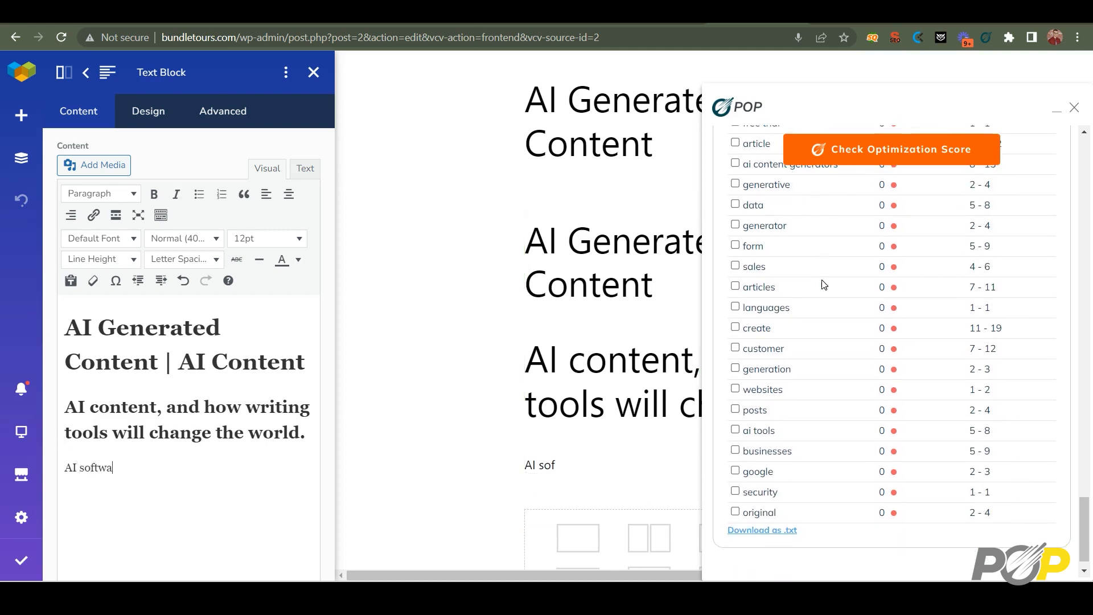
pyautogui.write('re is making waves')
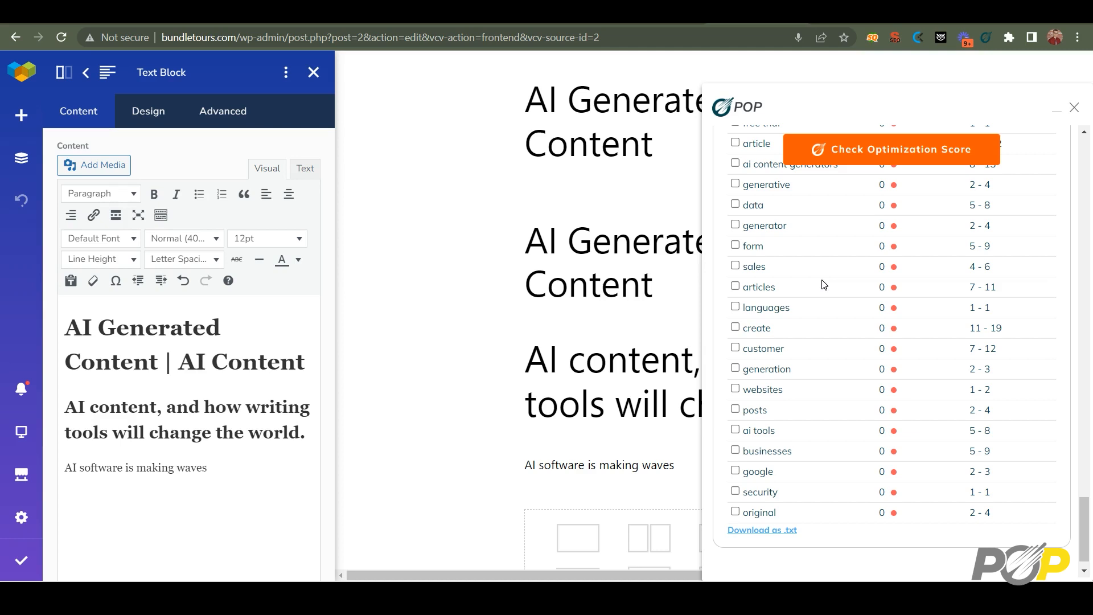
pyautogui.write(' among those who have websites. I')
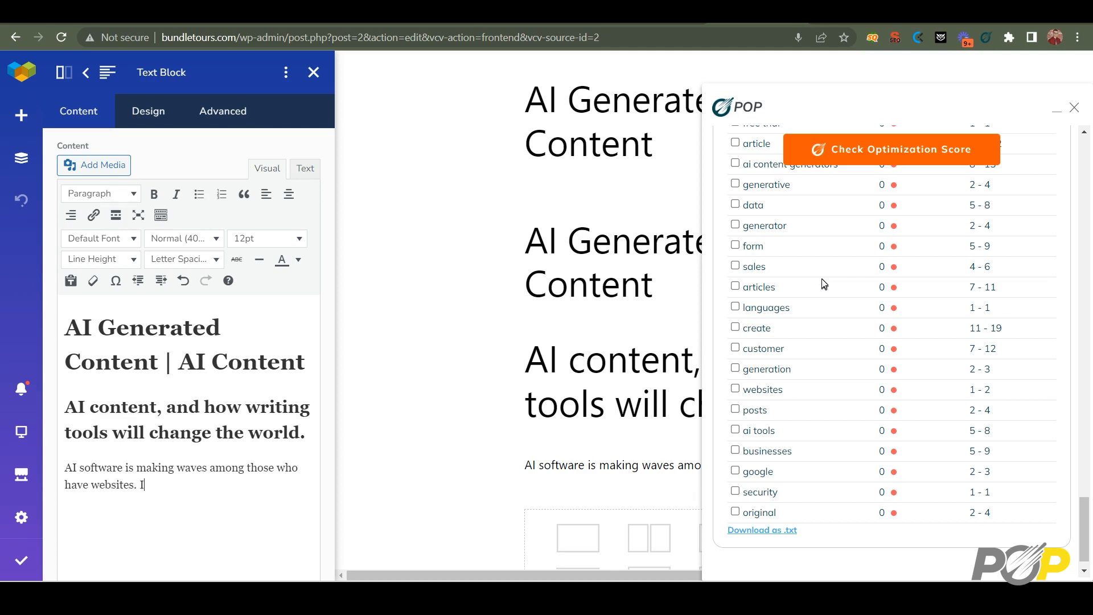
pyautogui.write('has also caused many to question their job security.  ')
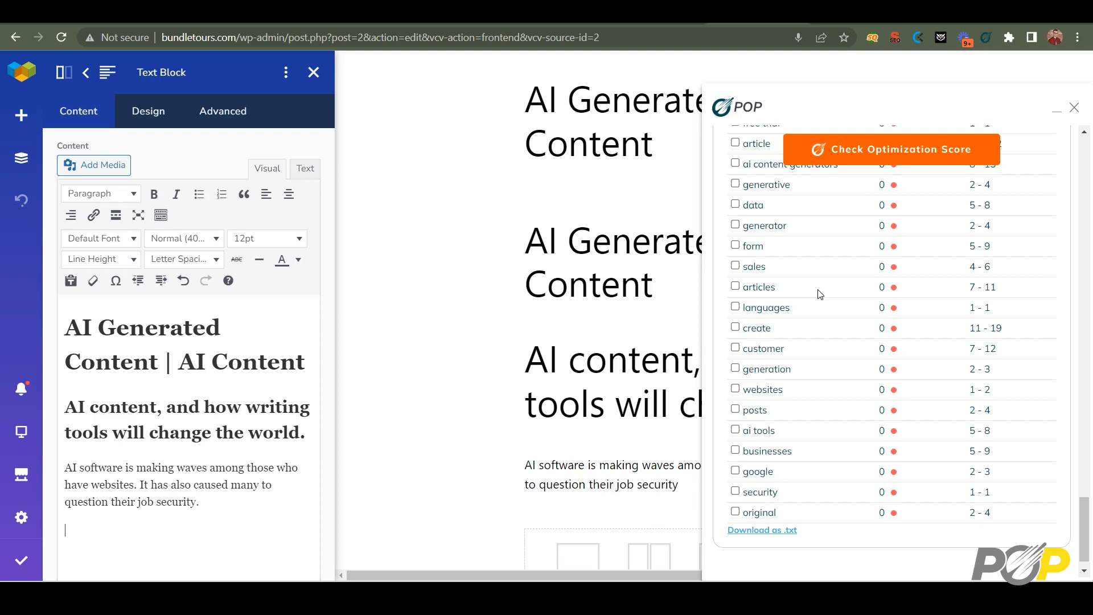
# Add a separate paragraph reading "With such duality at play, how can businesses approach this new and powerful tool.".
pyautogui.write('With such dua')
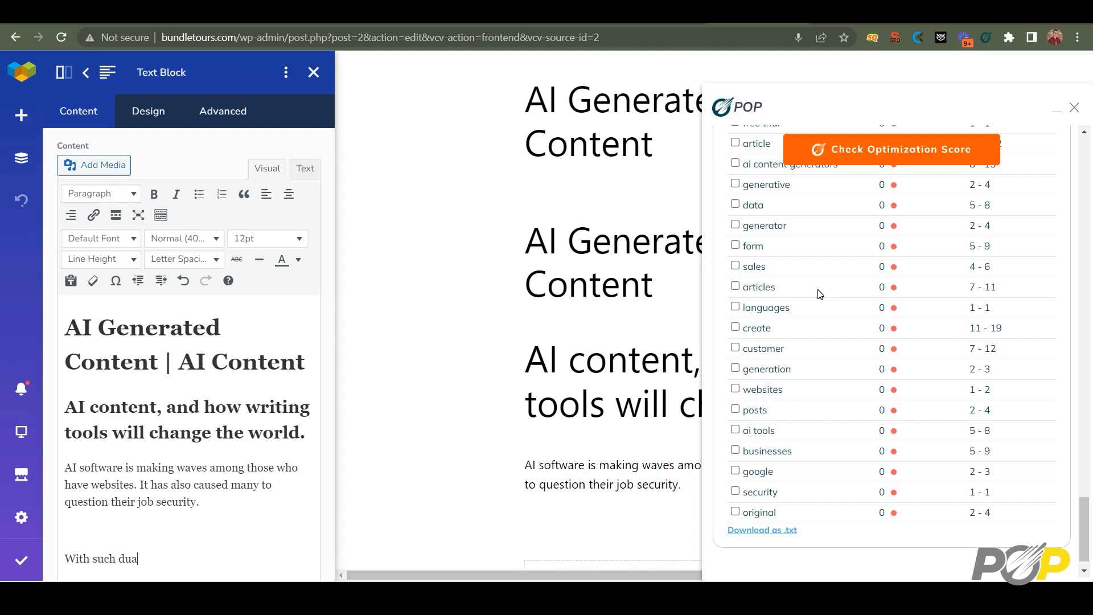
pyautogui.write('lity at pl')
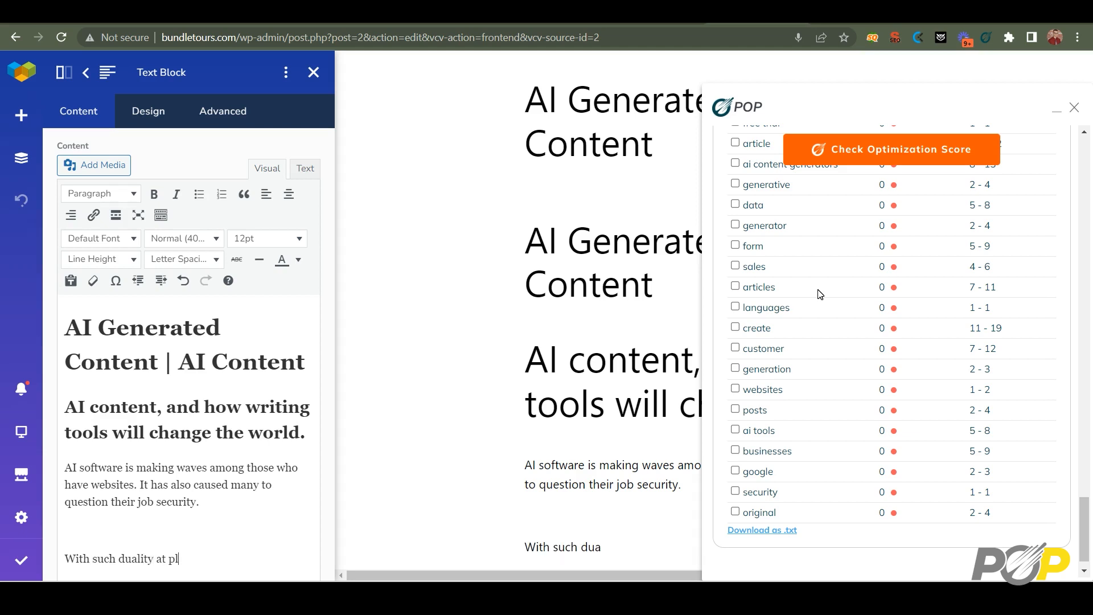
pyautogui.write('ay, how can ')
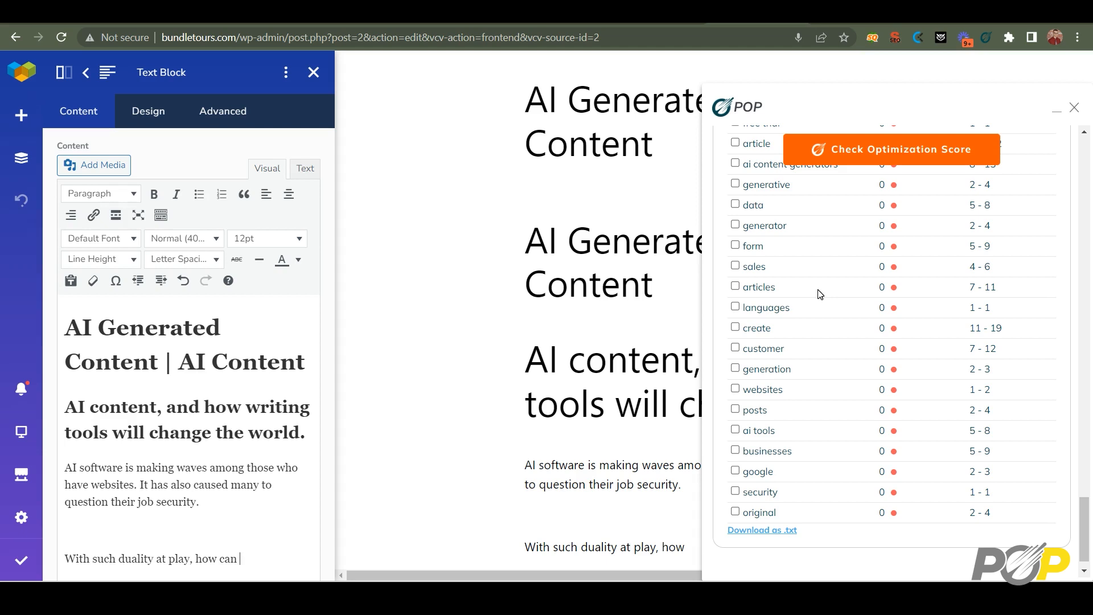
pyautogui.write('businesses app')
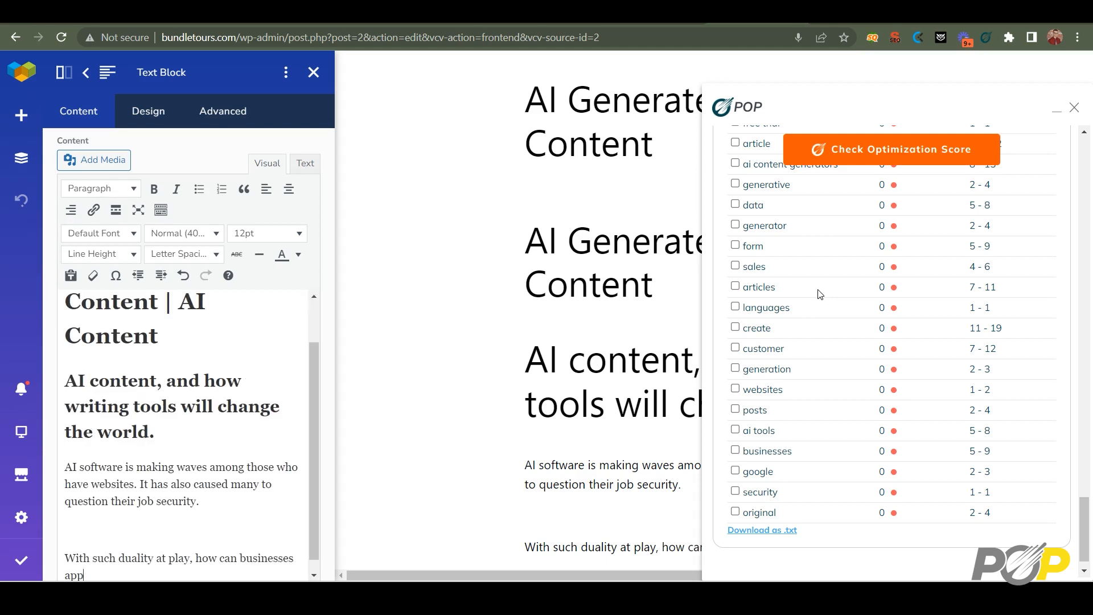
pyautogui.write('roach this new and pow')
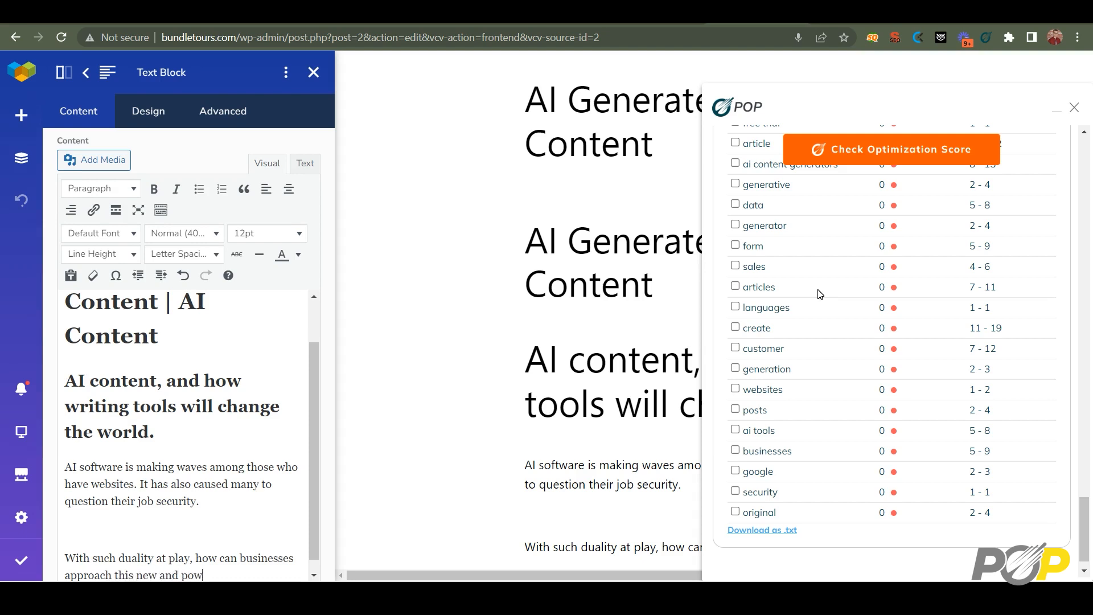
pyautogui.write('erful tool.')
# Close the text block's settings and save the page with its new content.
pyautogui.scroll(8, 820, 294)
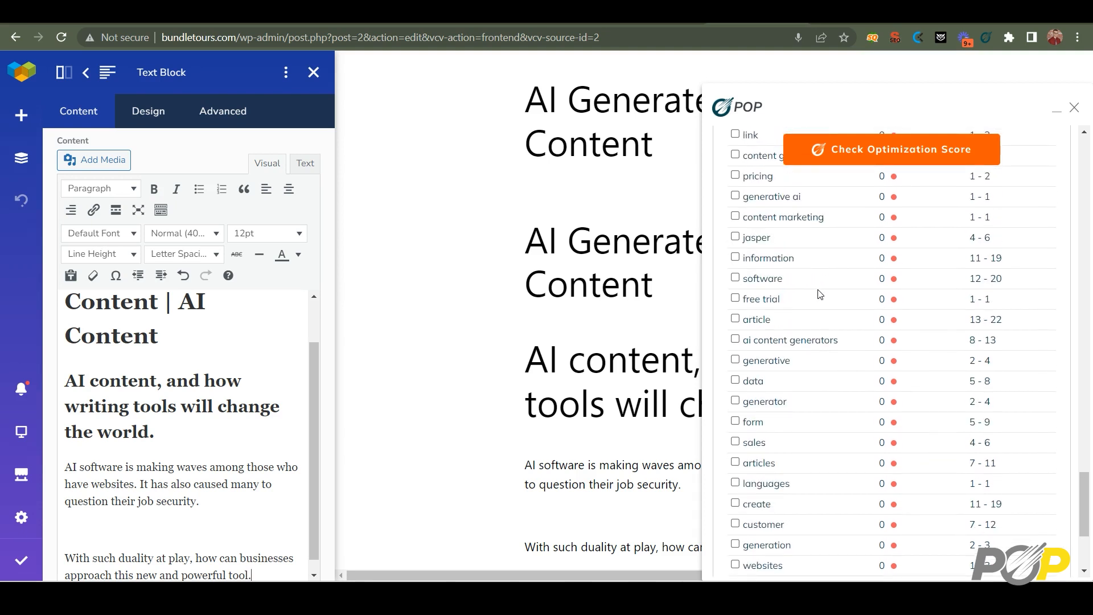
pyautogui.scroll(2, 820, 294)
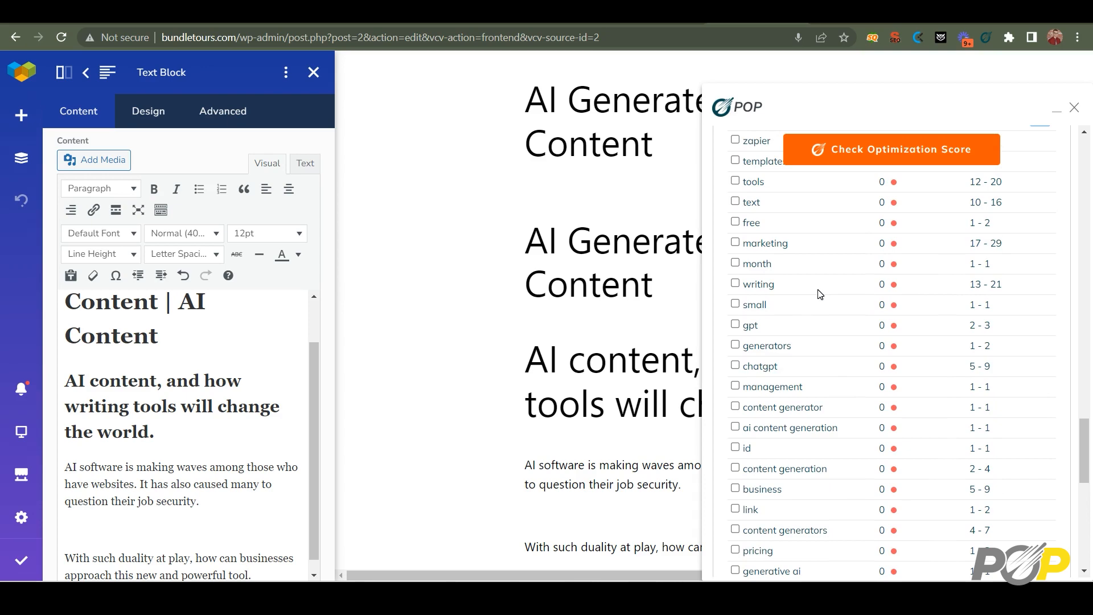
pyautogui.scroll(7, 821, 294)
pyautogui.scroll(20, 820, 294)
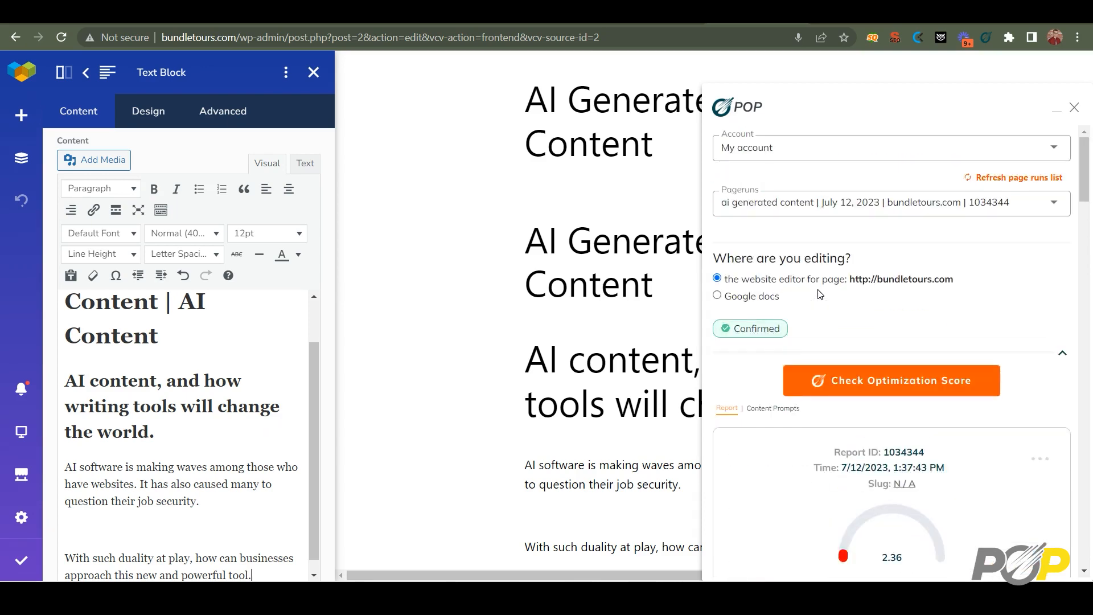
pyautogui.click(320, 75)
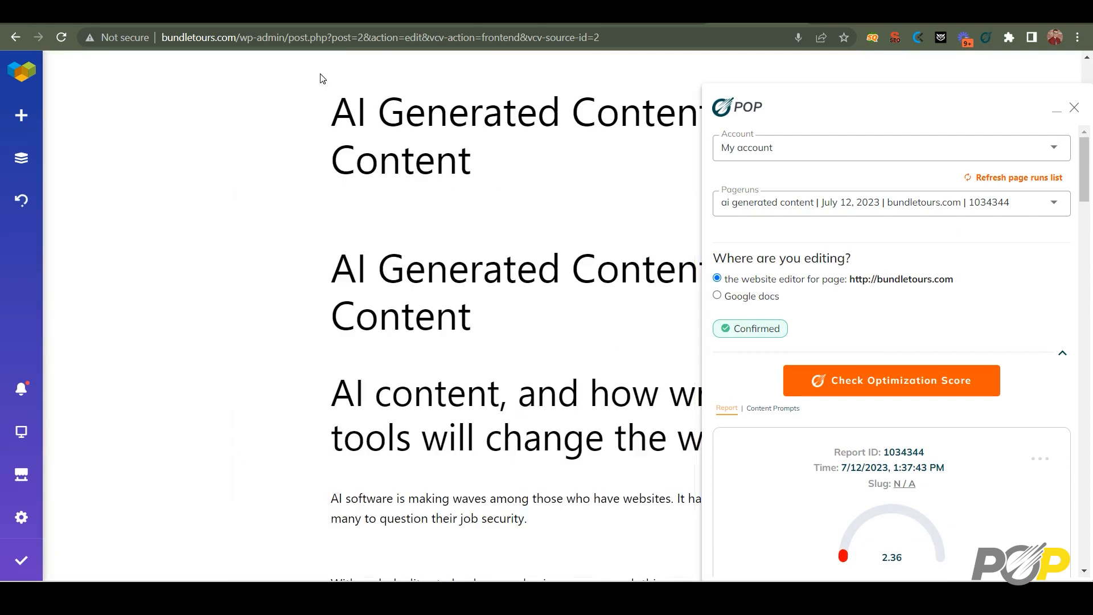
pyautogui.moveTo(22, 564)
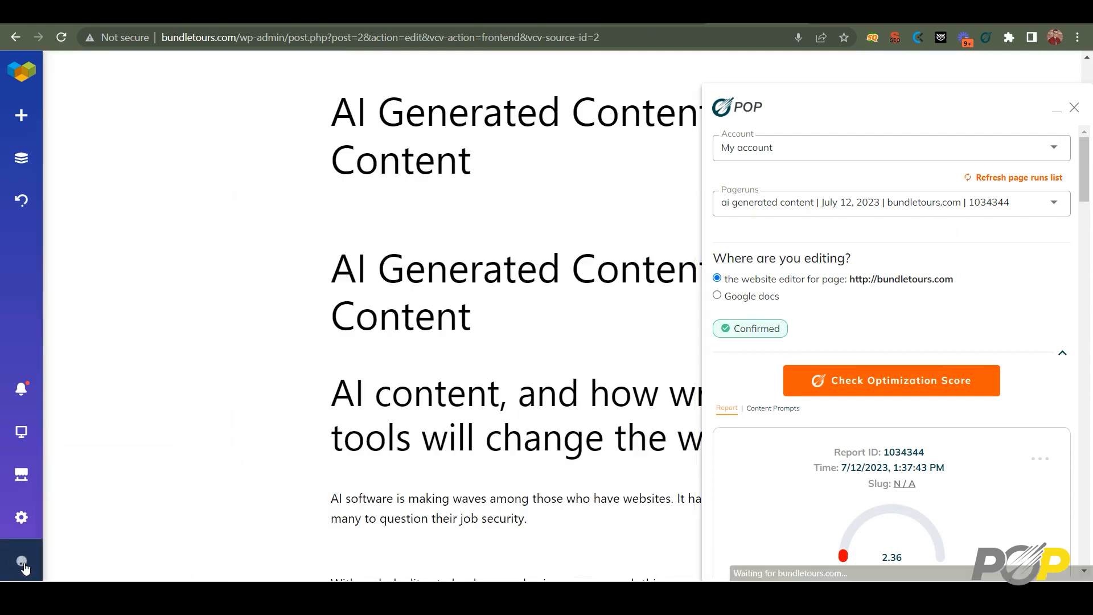
# Move the POP window aside and open a preview of the saved page in a new tab.
pyautogui.moveTo(925, 102); pyautogui.dragTo(632, 106)
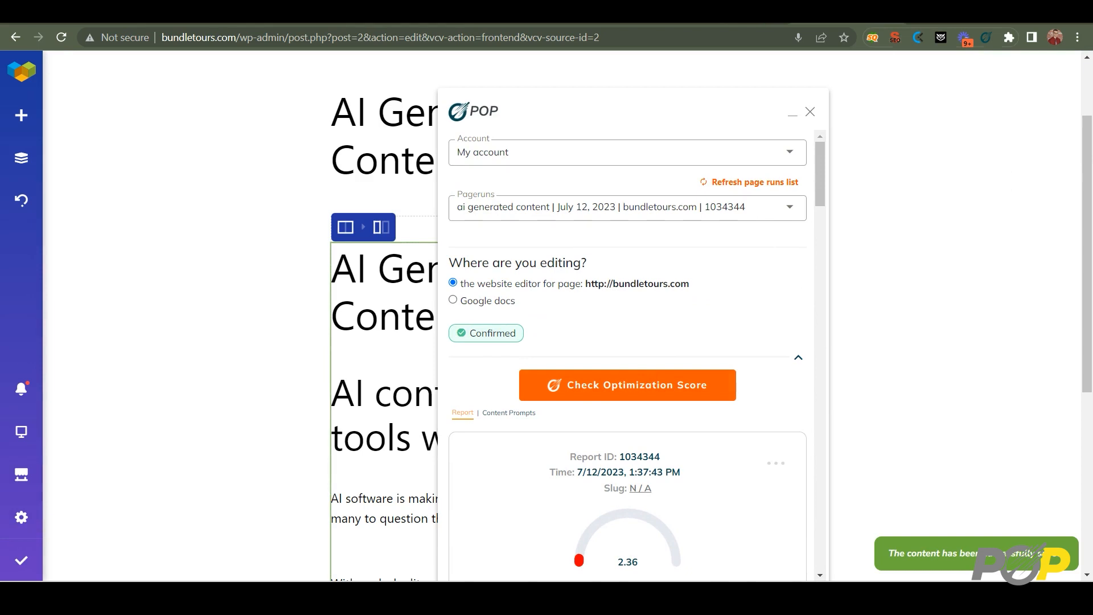
pyautogui.moveTo(70, 530)
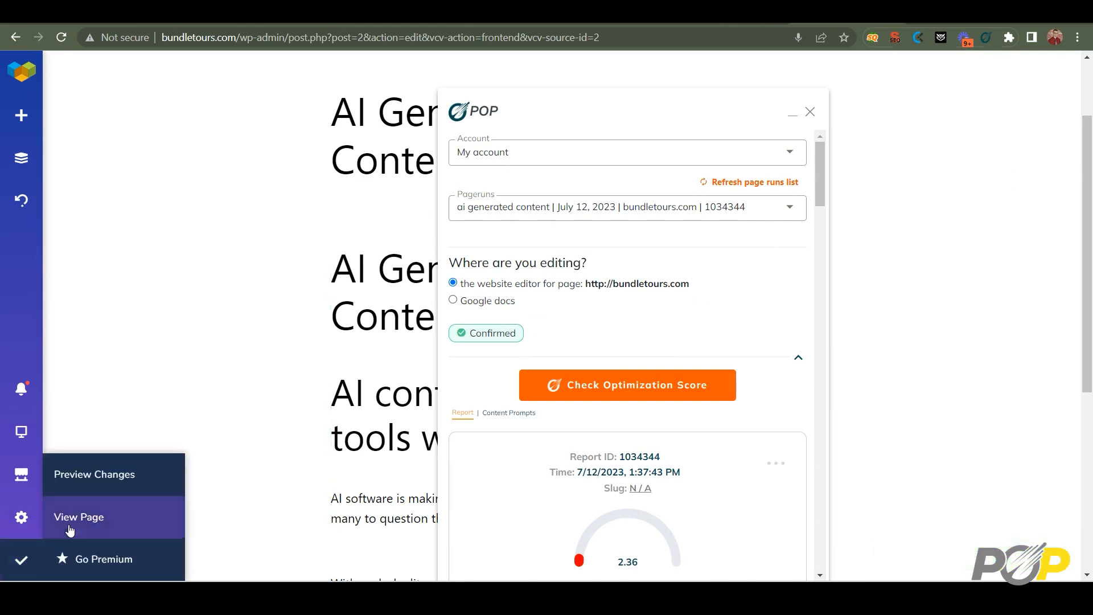
pyautogui.click(91, 486)
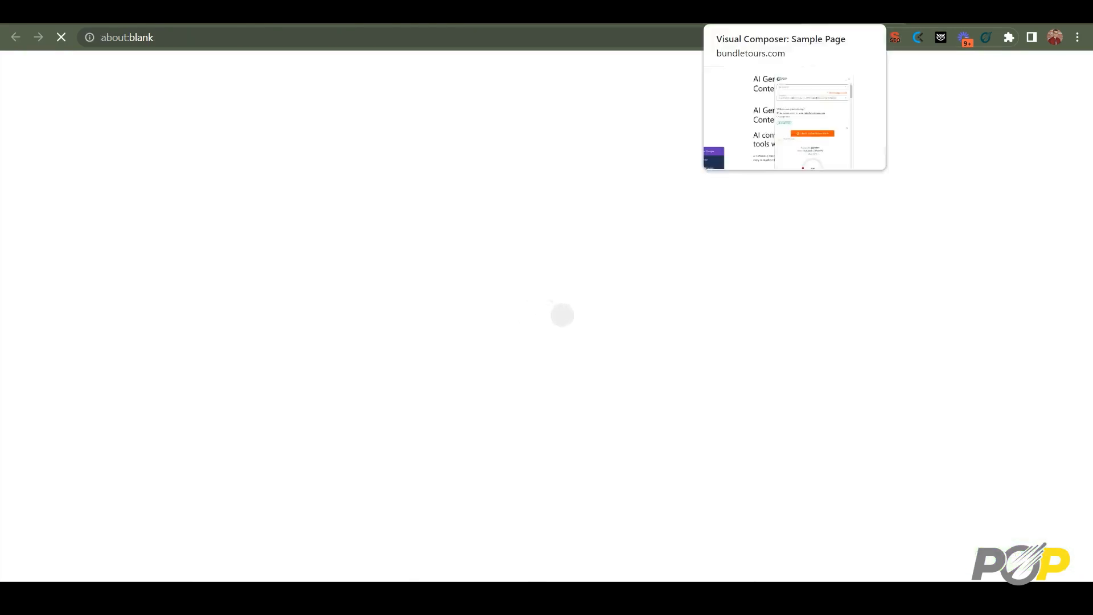
# Return to the page editor, move the POP window back beside the content, and run the optimization score check.
pyautogui.click(755, 15)
pyautogui.moveTo(639, 117); pyautogui.dragTo(888, 109)
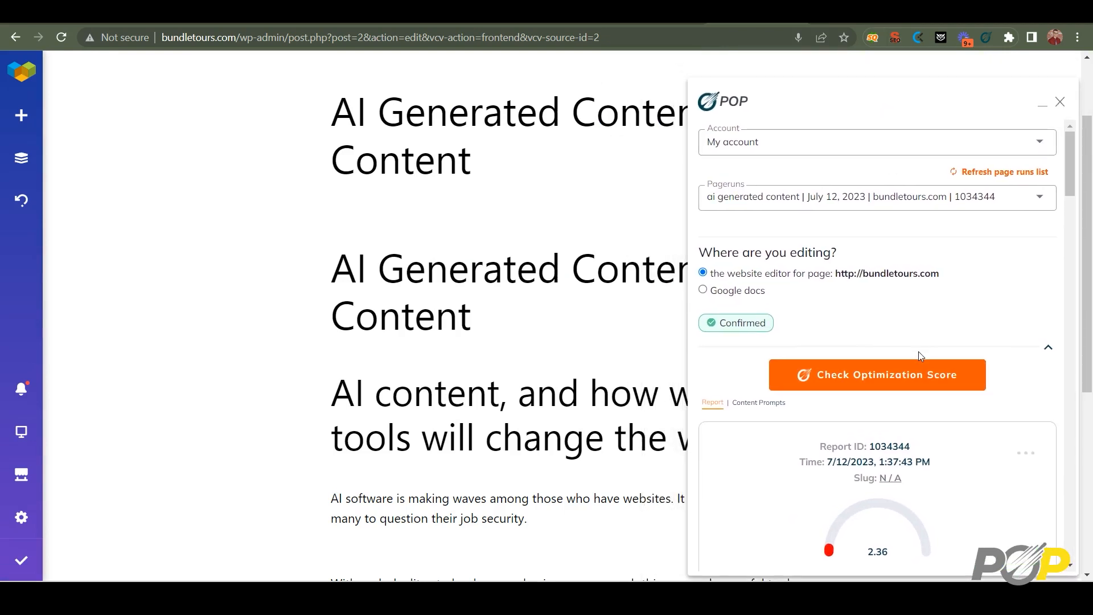
pyautogui.click(913, 377)
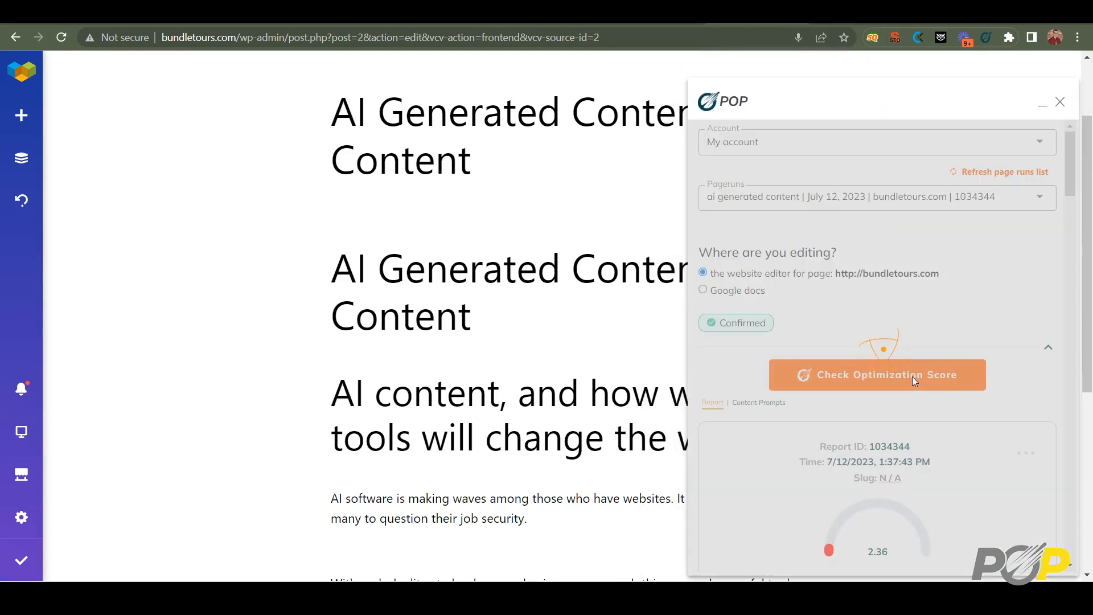